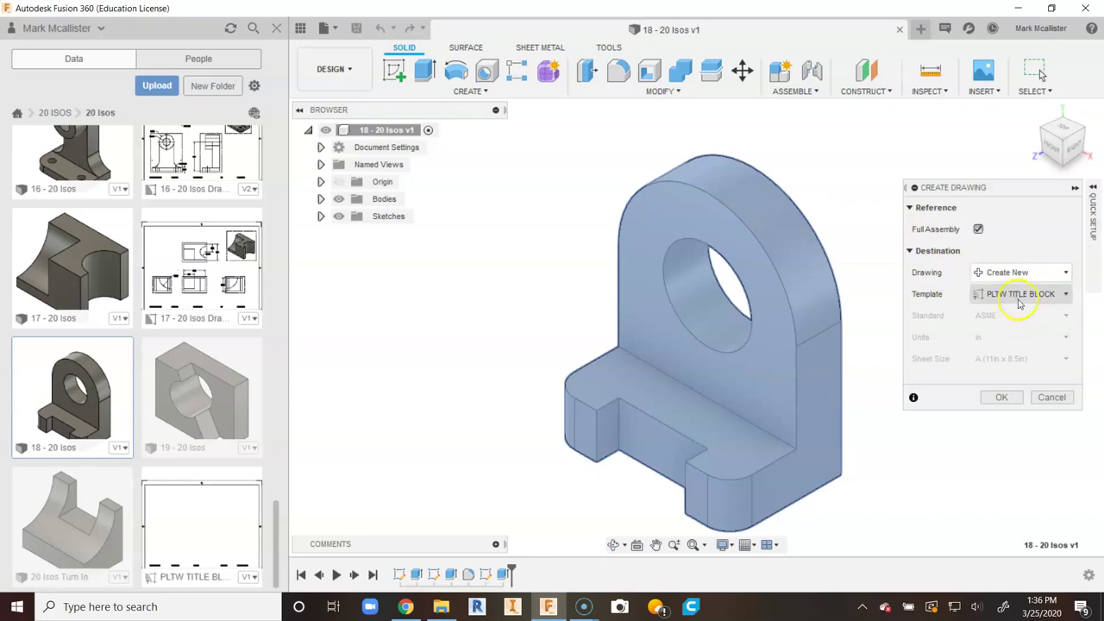
- Create a drawing of the full assembly from the PLTW TITLE BLOCK template and place a 1:3 front base view on the sheet's lower part
left_click(1002, 397)
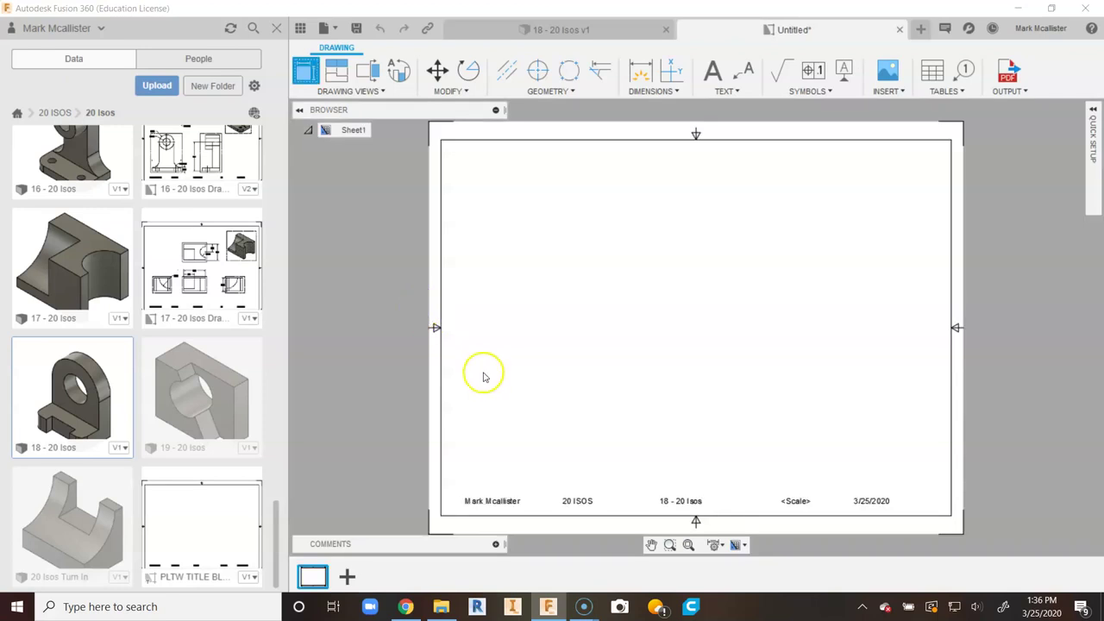
left_click(1063, 238)
left_click(1066, 27)
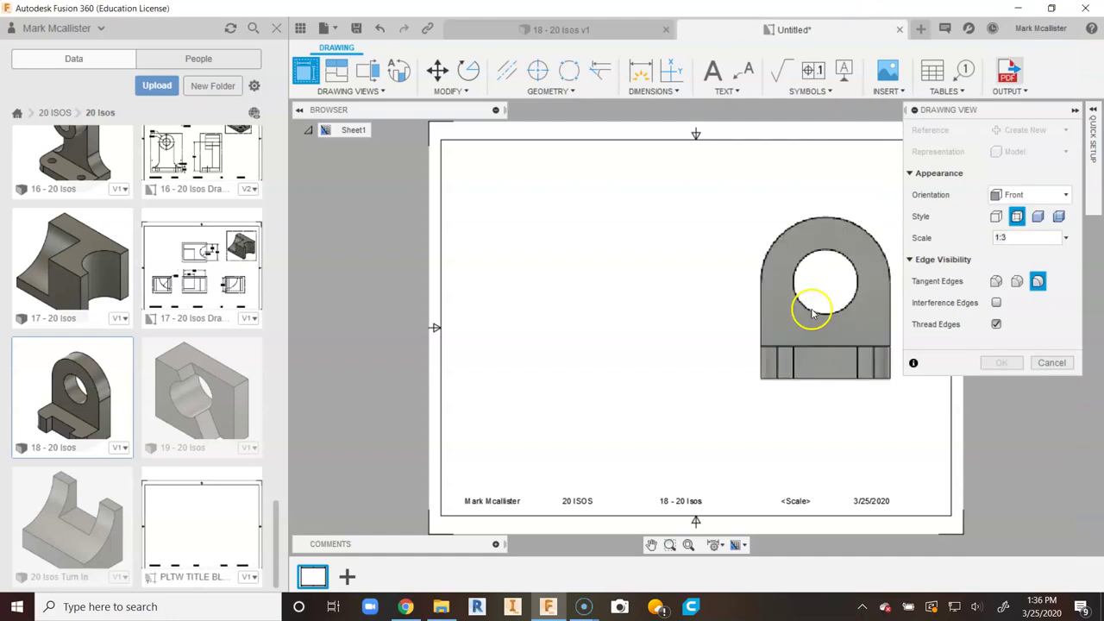
left_click(554, 383)
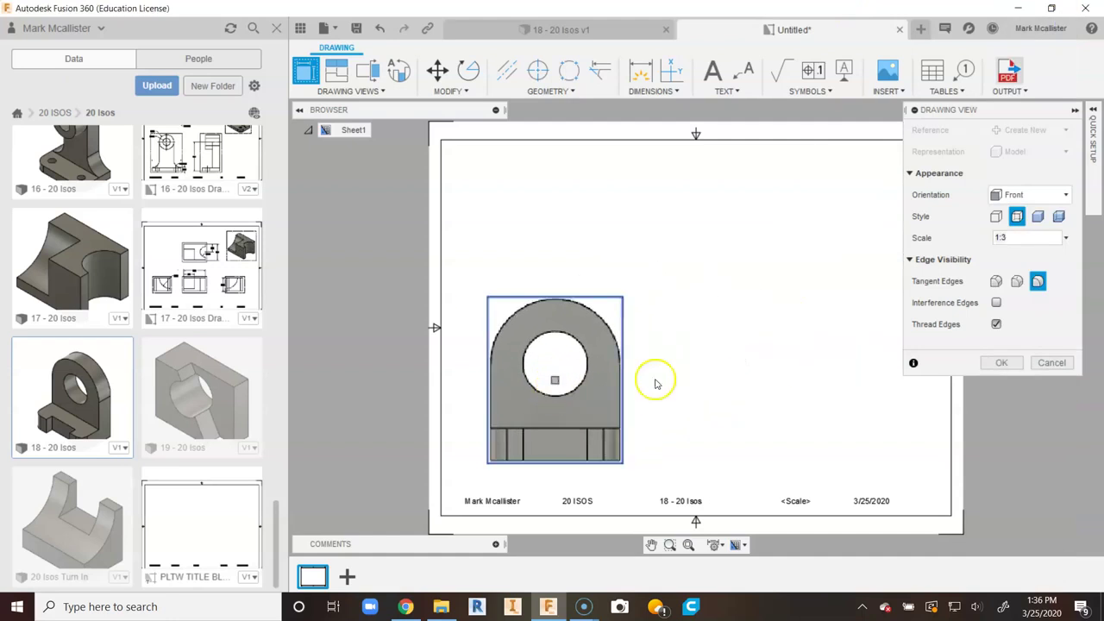
left_click(1001, 363)
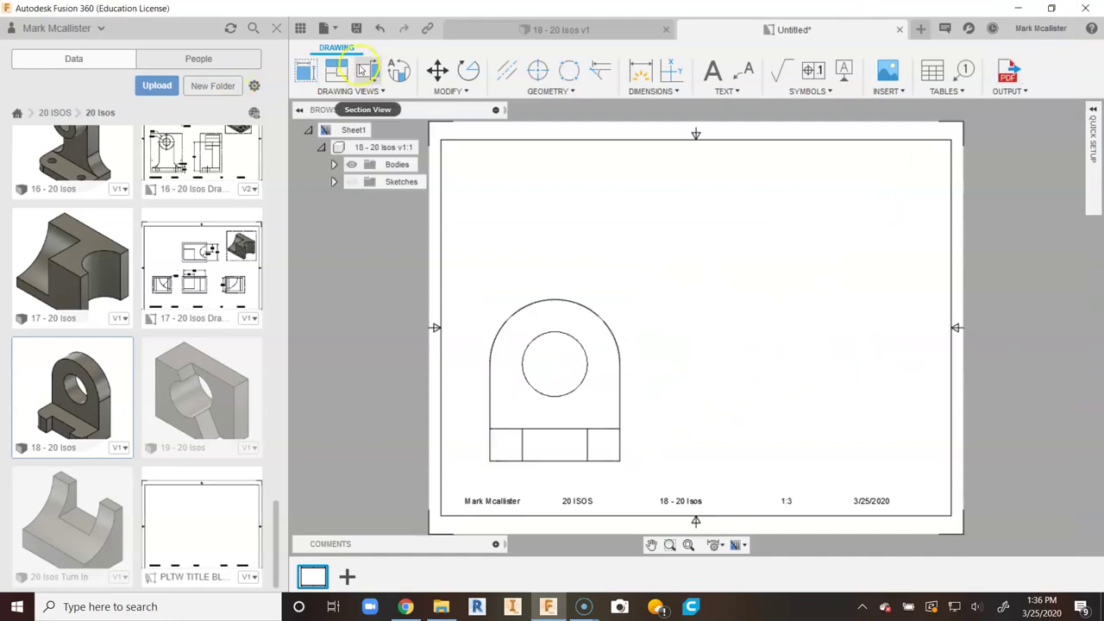
- Project top, right side and isometric views from the front view, with the side view moved closer to the front view
left_click(348, 69)
left_click(544, 315)
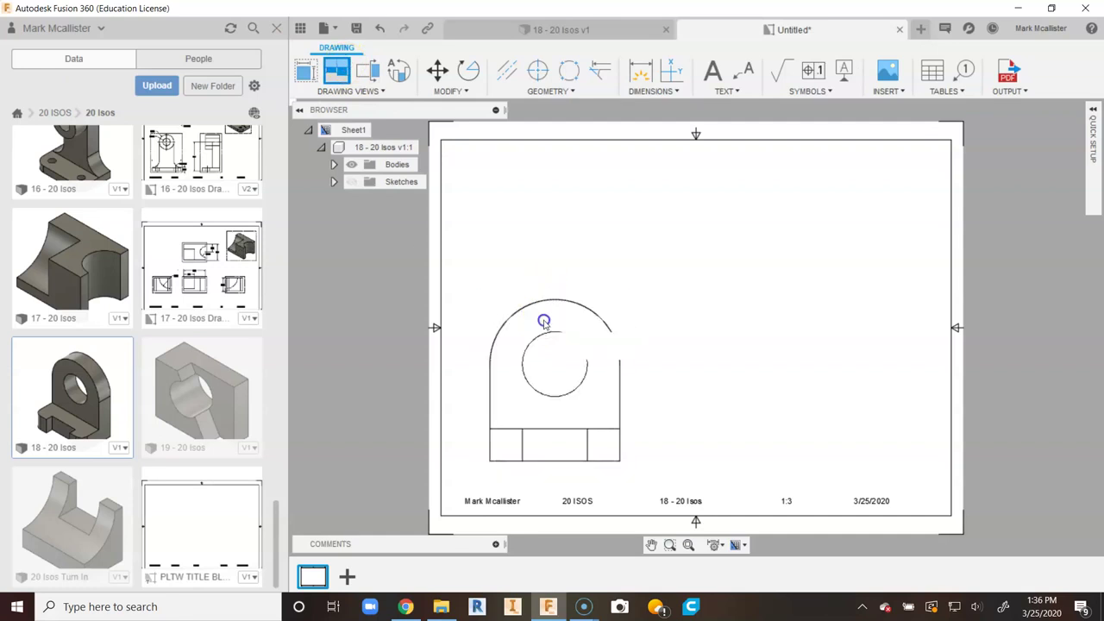
left_click(552, 205)
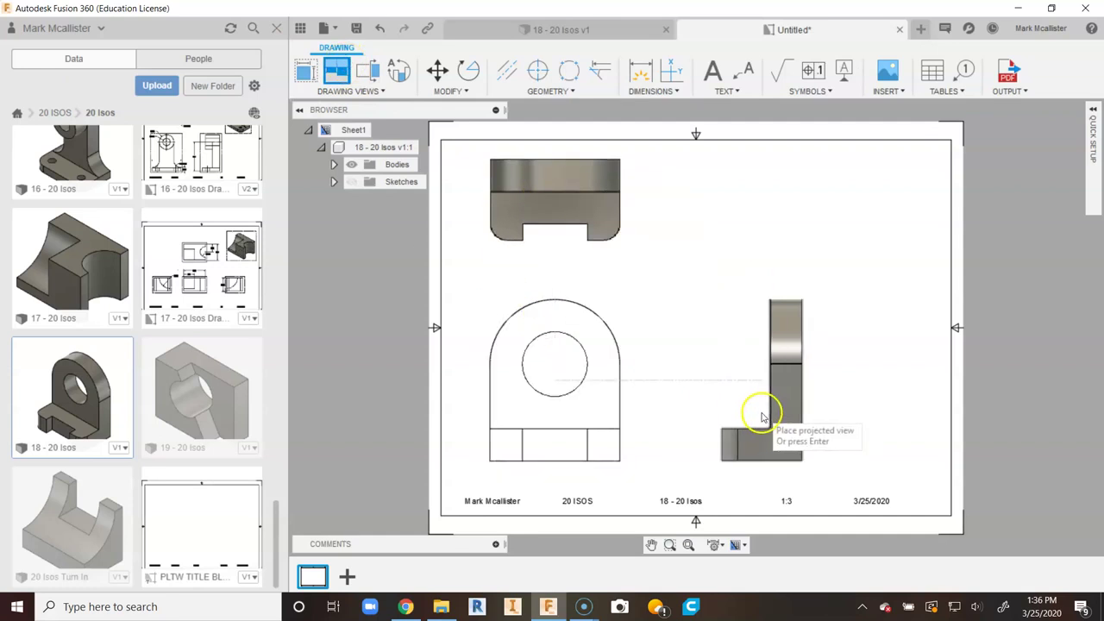
left_click(852, 237)
right_click(851, 237)
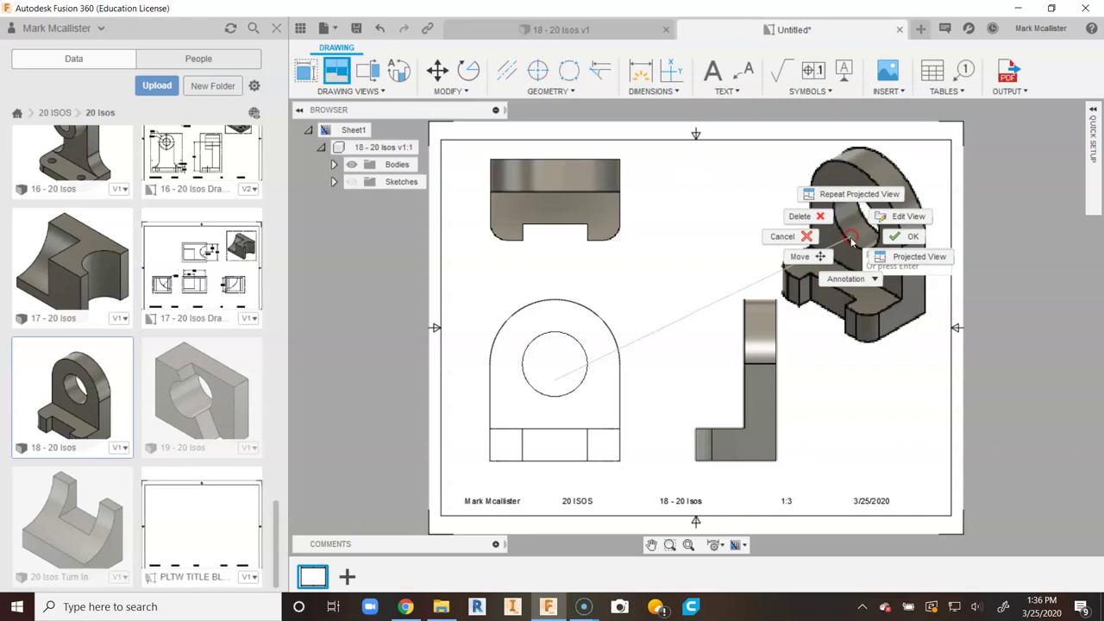
left_click(902, 243)
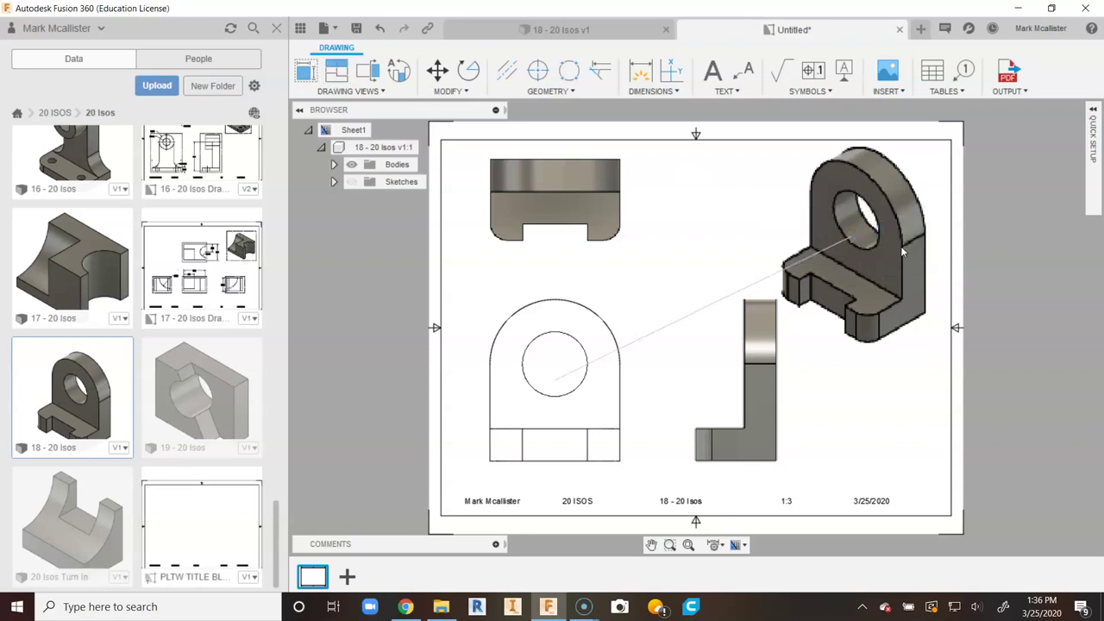
left_click(784, 379)
left_click_drag(736, 380, 708, 382)
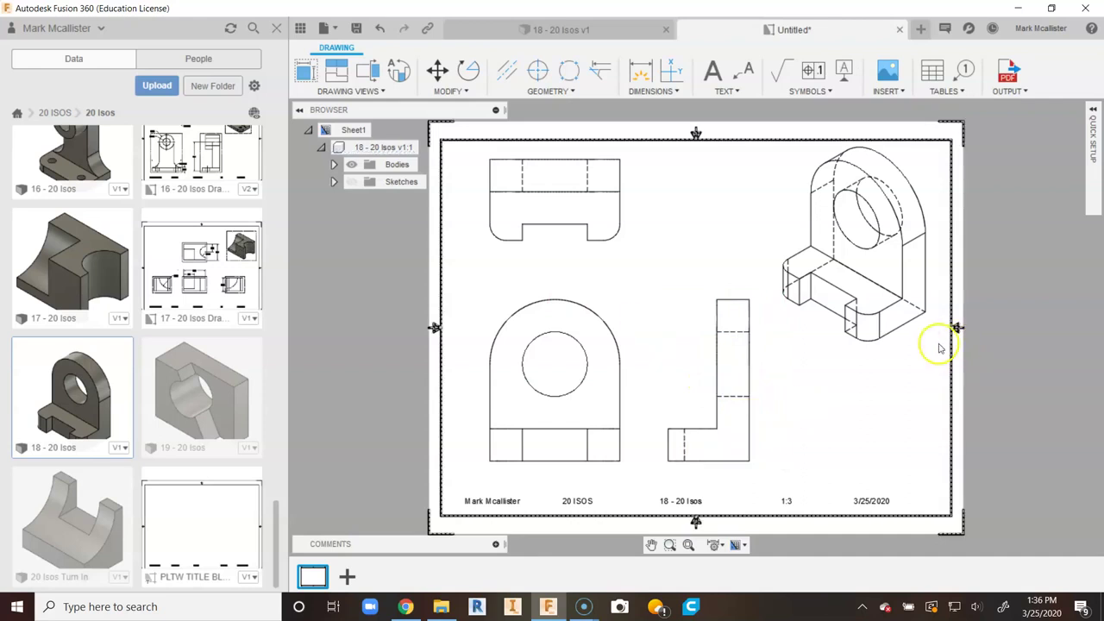
- Change the isometric view to the shaded style at a 1:4 scale
double_click(911, 341)
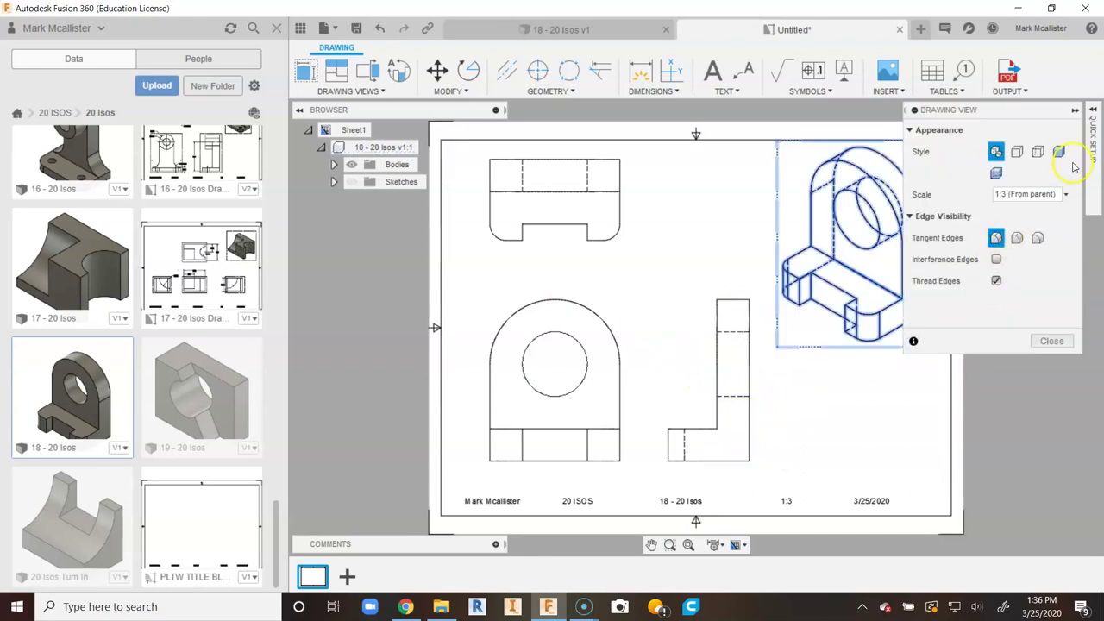
left_click(1066, 194)
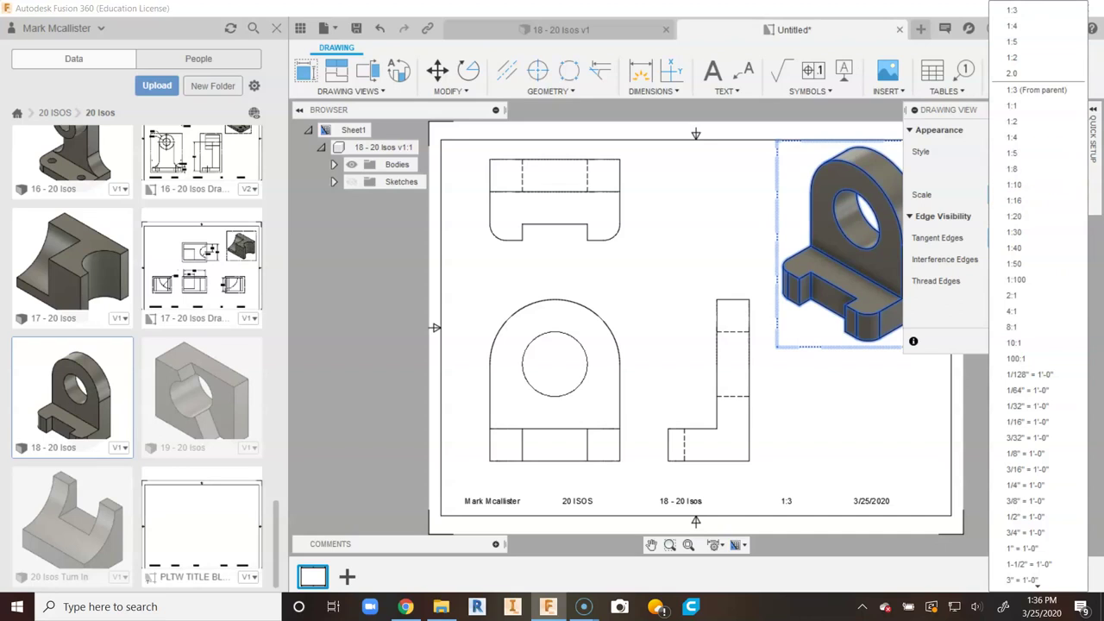
left_click(1012, 26)
left_click(882, 299)
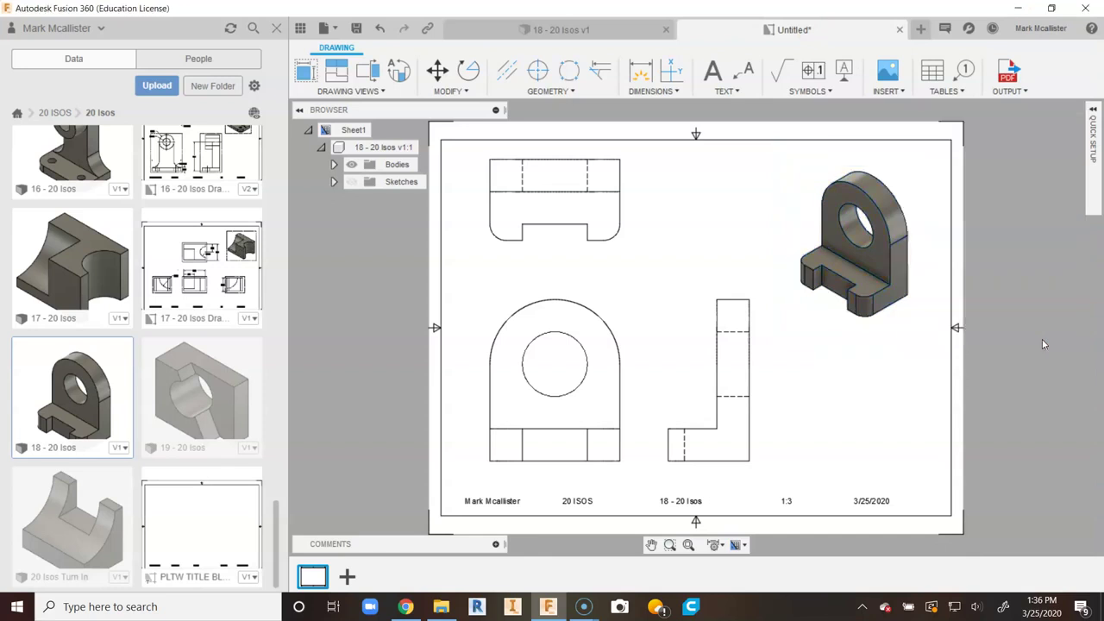
- Reposition the isometric view within the sheet's upper-right area, leaving a clear margin to the border
left_click(858, 256)
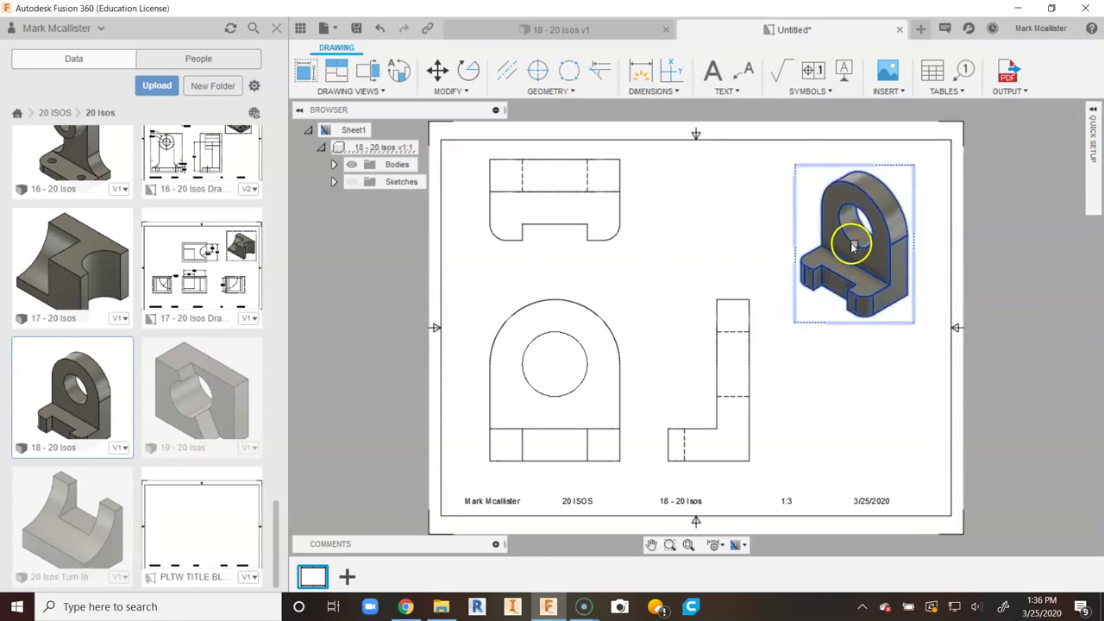
left_click_drag(854, 247, 878, 229)
left_click_drag(859, 320, 860, 359)
left_click(880, 256)
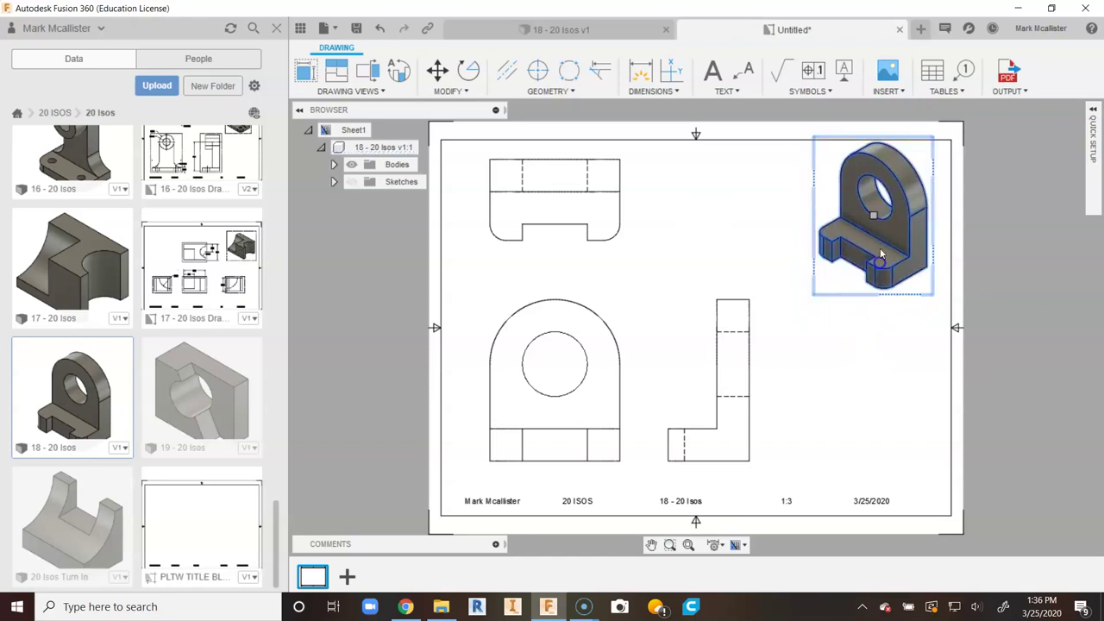
left_click_drag(873, 220, 858, 238)
left_click(808, 446)
- Move the right side view slightly farther away from the front view, keeping it aligned
left_click(744, 444)
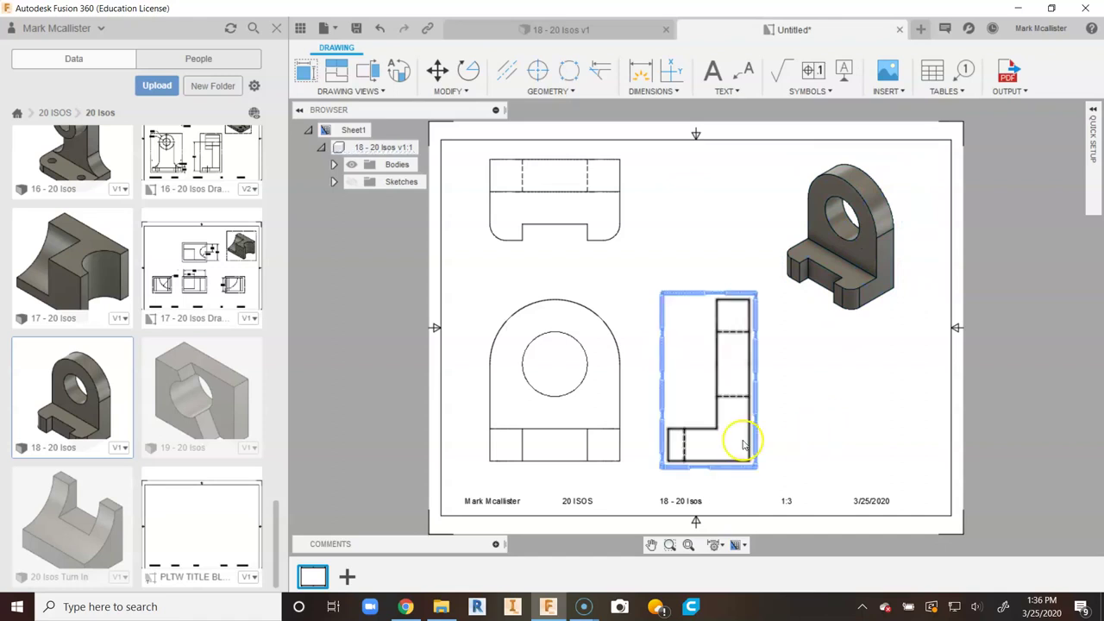
left_click(708, 395)
key("Escape")
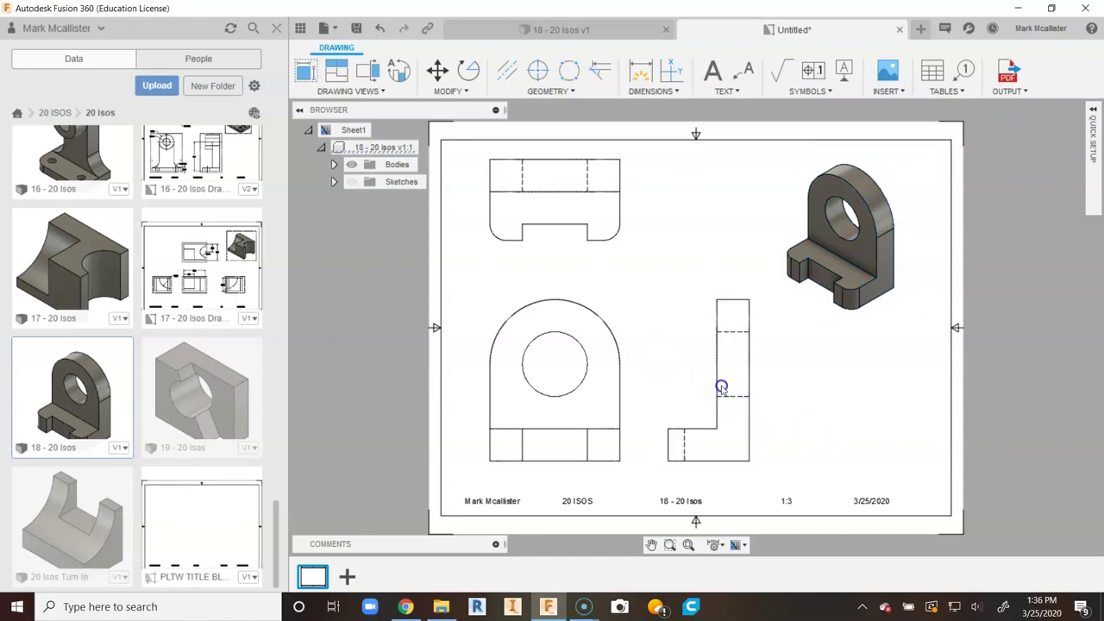
left_click(710, 379)
left_click(709, 379)
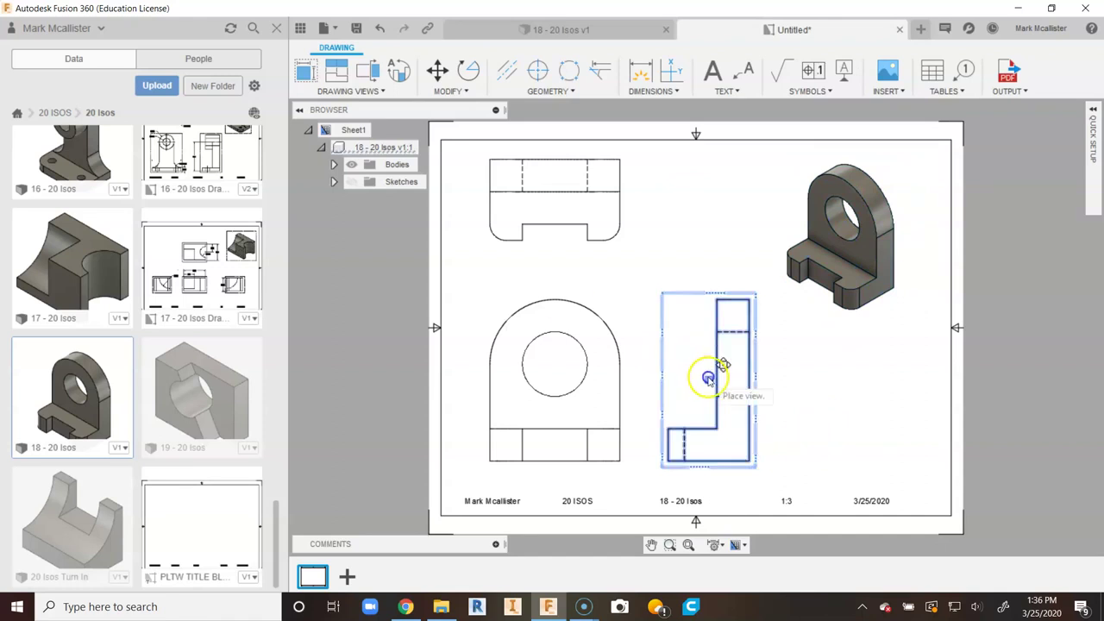
left_click(720, 381)
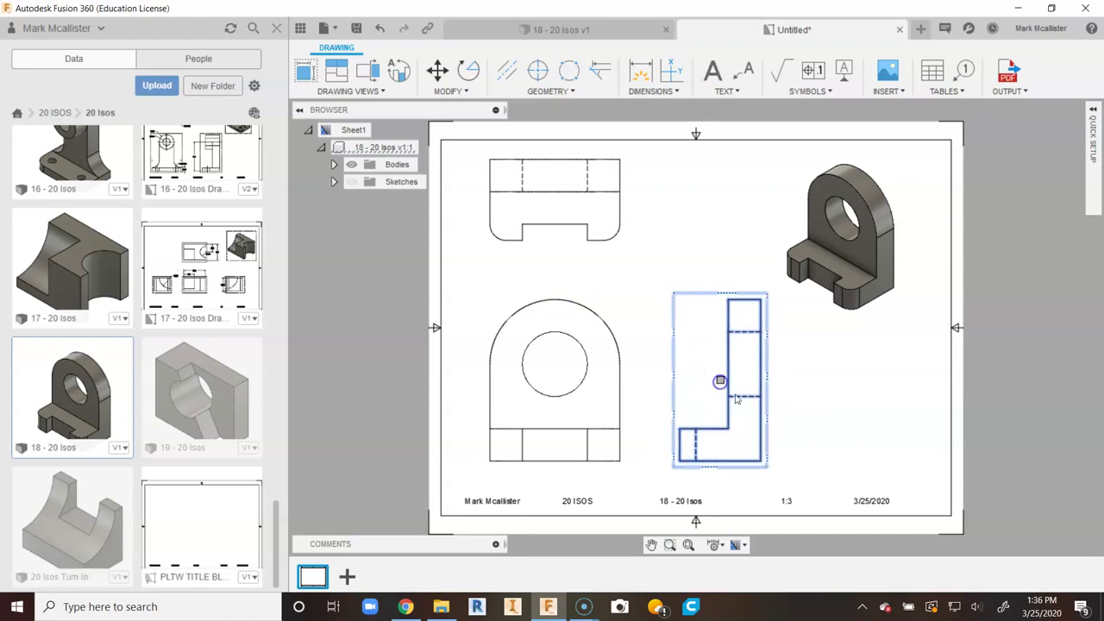
left_click(722, 242)
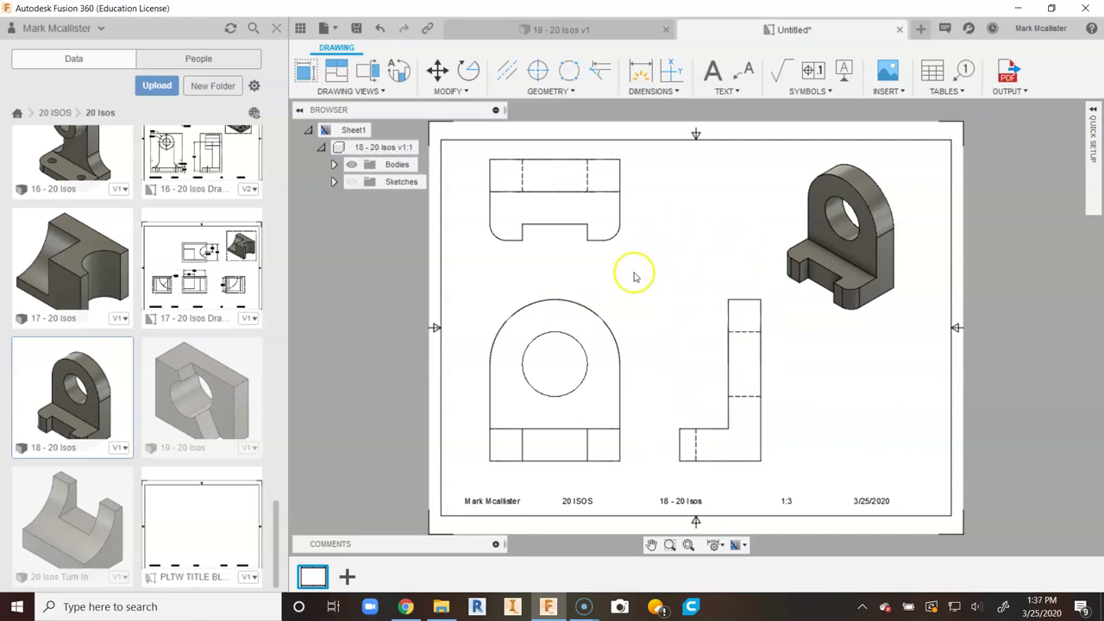
- Add center marks to both rounded corners of the top view and to the hole in the front view
left_click(538, 75)
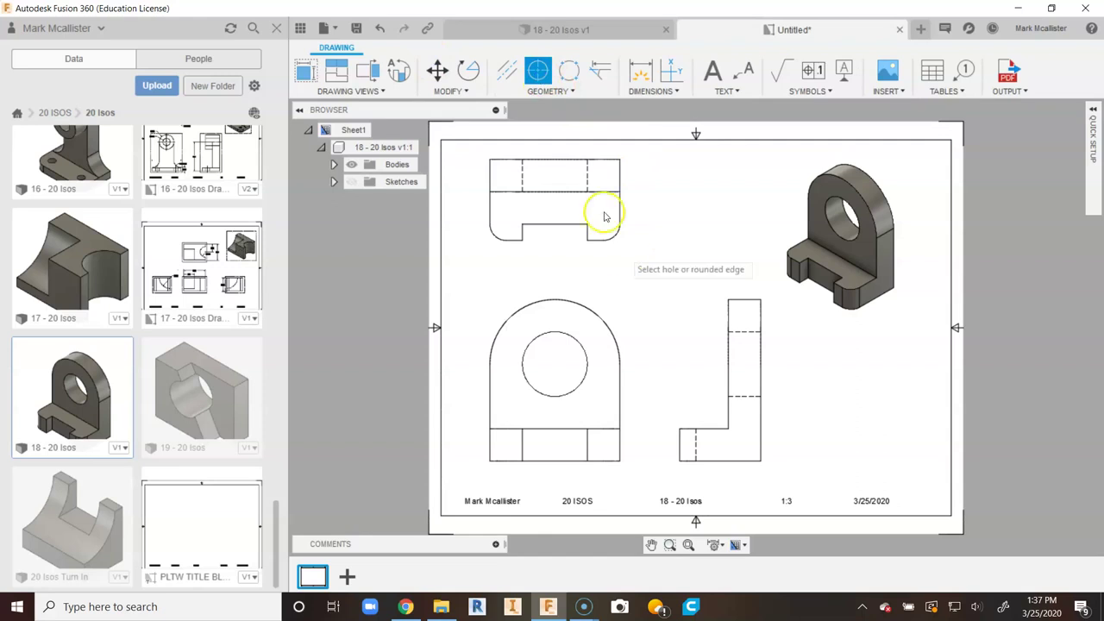
left_click(498, 231)
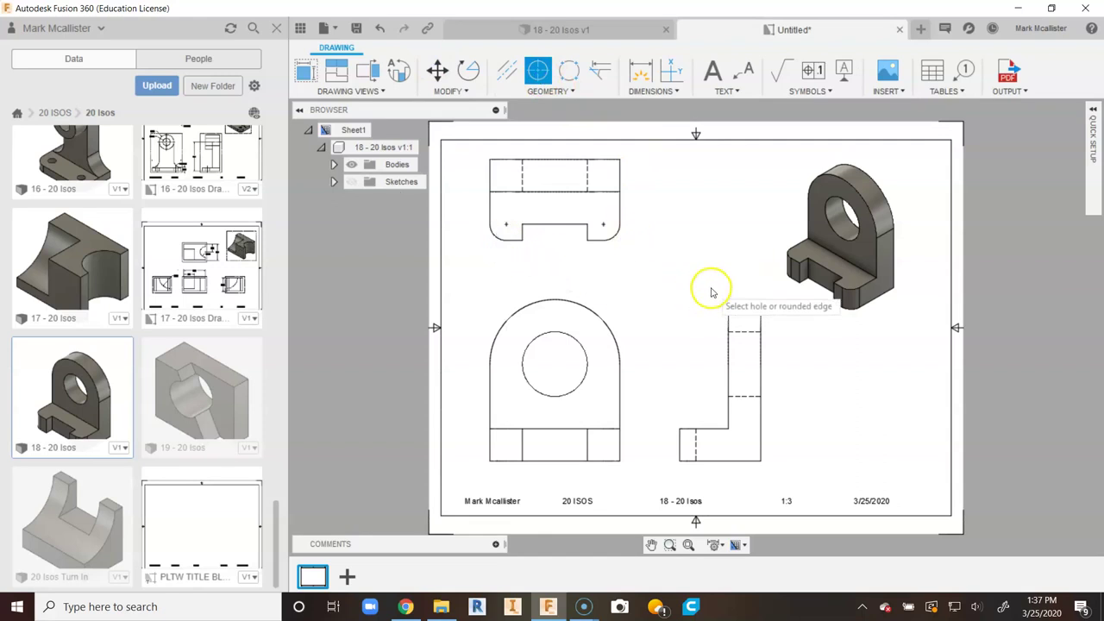
left_click(599, 317)
left_click(552, 331)
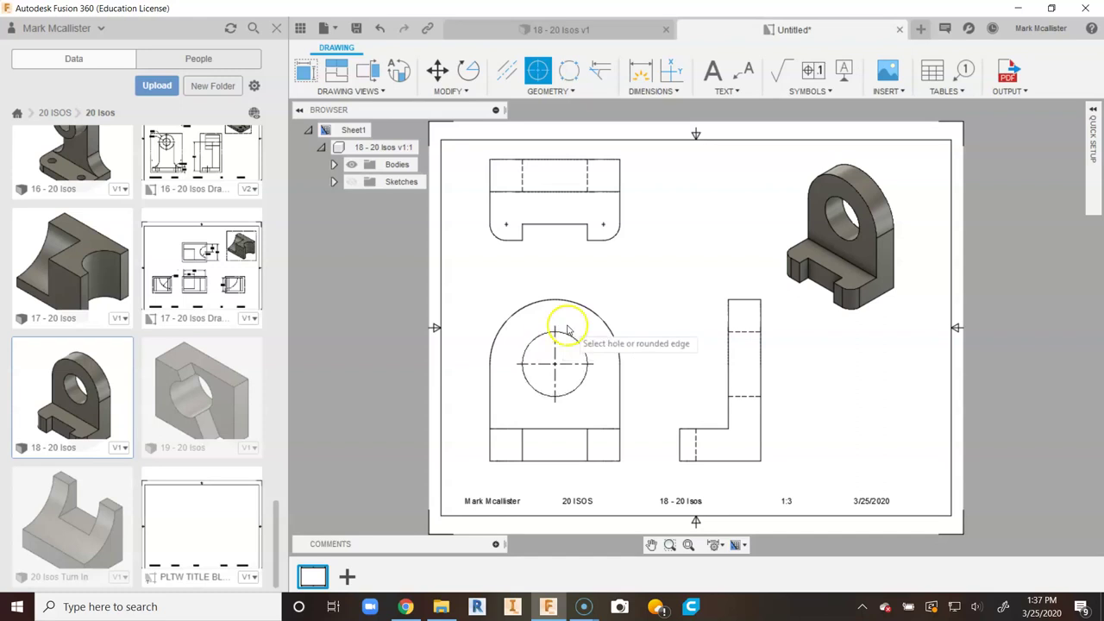
- Add centerlines midway between the hole's hidden edges in the top view and in the right side view
left_click(507, 70)
left_click(587, 176)
left_click(523, 172)
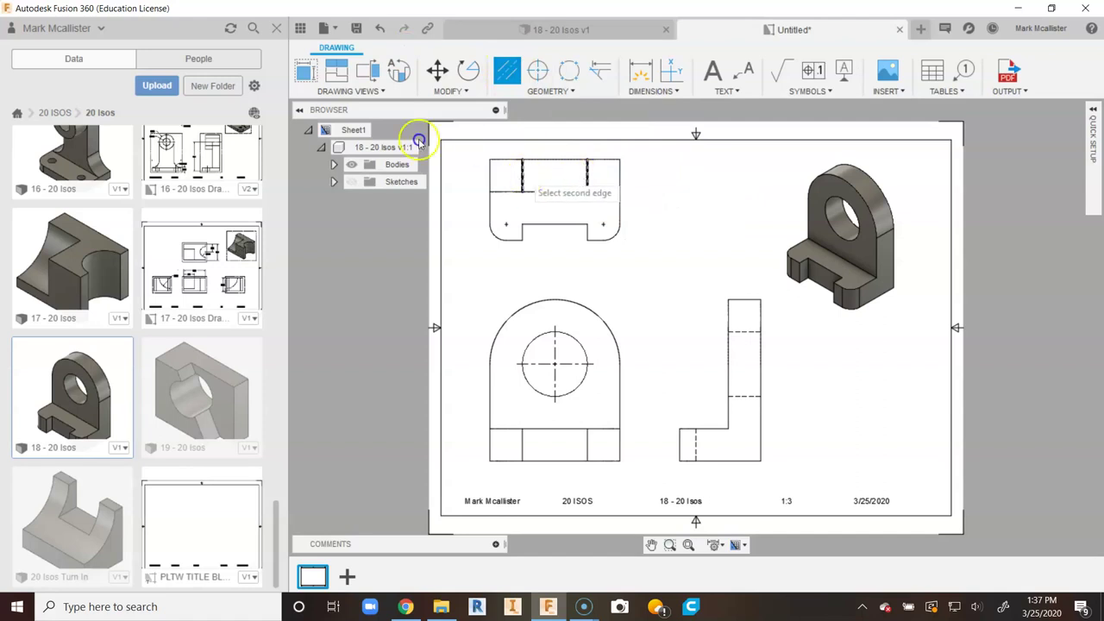
left_click(744, 331)
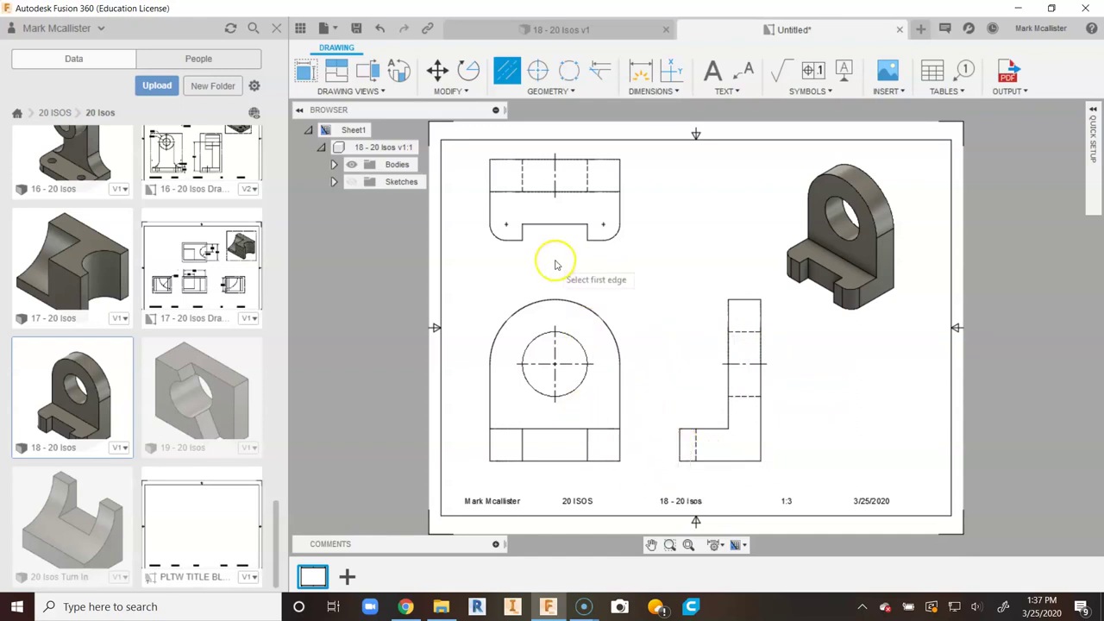
right_click(729, 222)
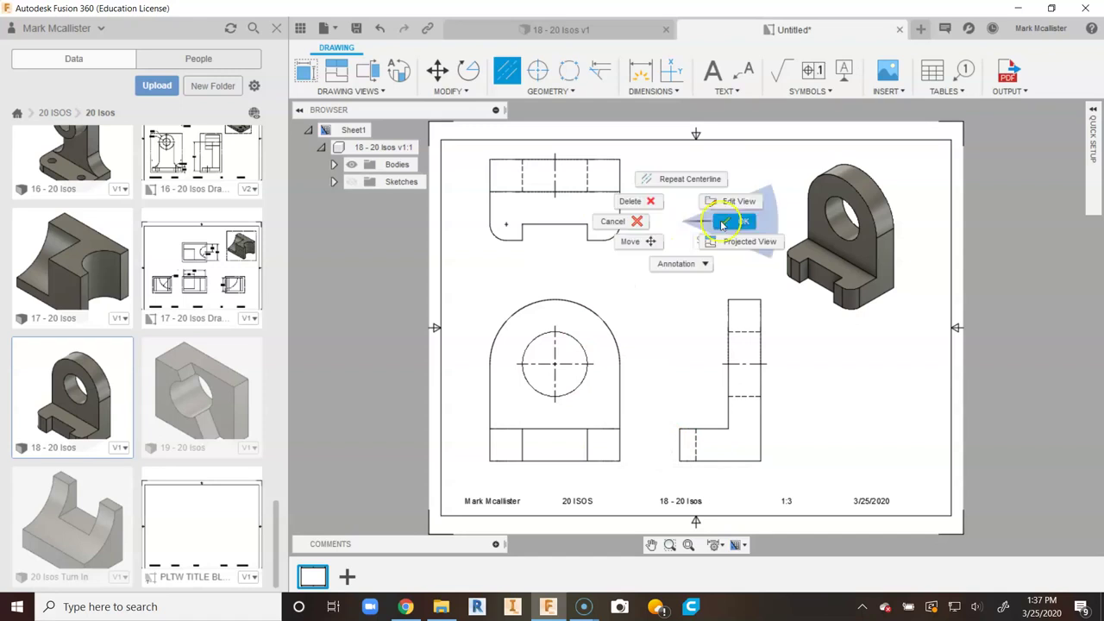
left_click(735, 217)
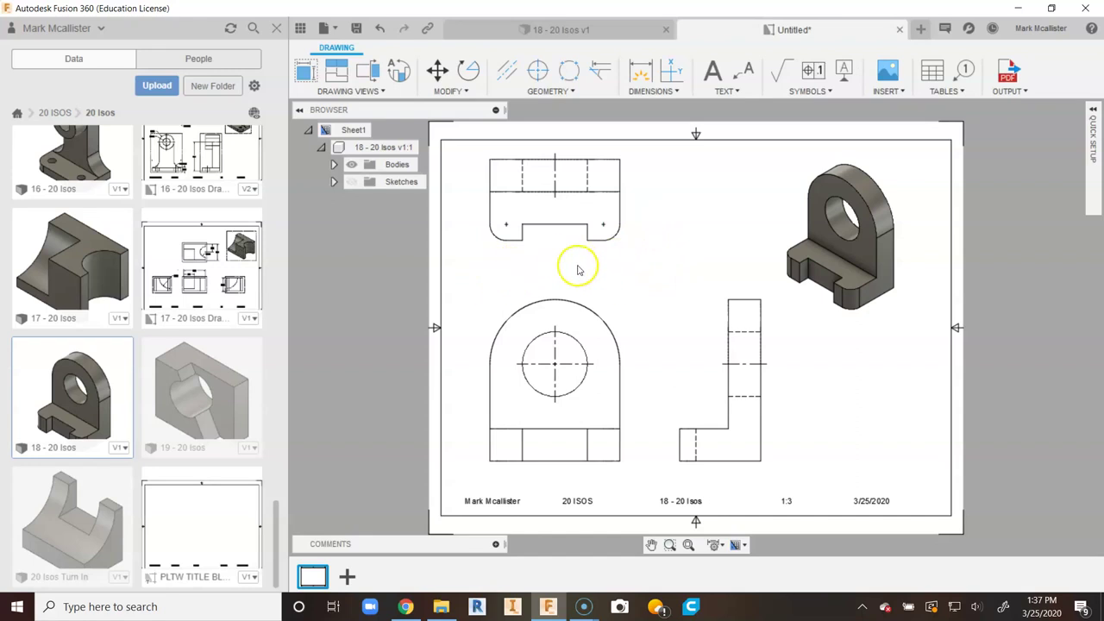
- Dimension the radius of the top view's lower-left rounded corner, placing the text outside the part
left_click(642, 79)
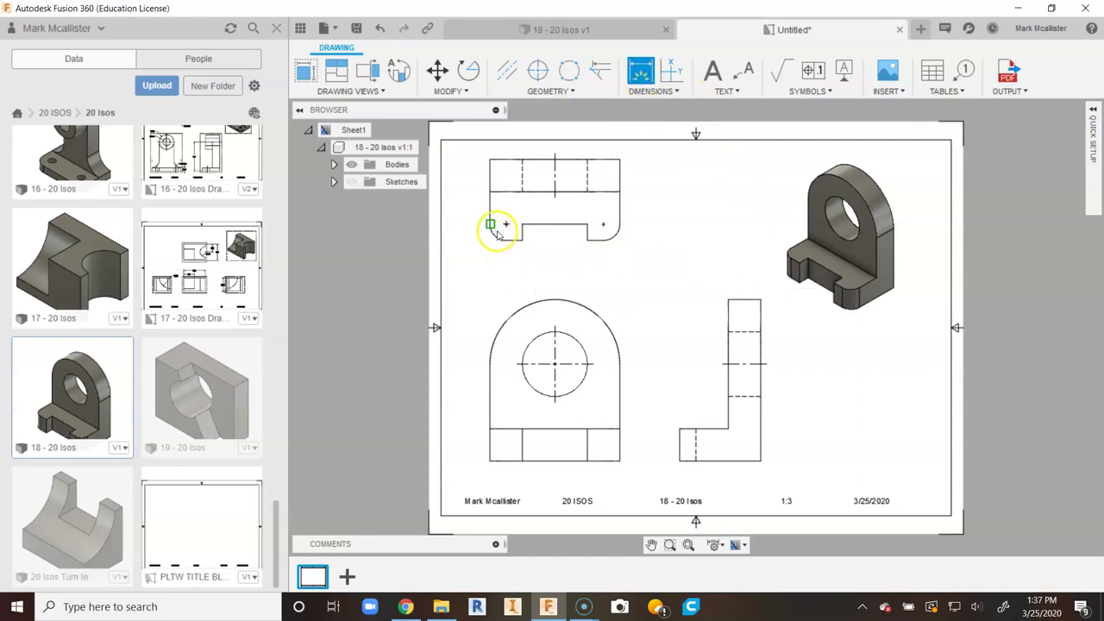
scroll(498, 233, "up", 2)
left_click(492, 240)
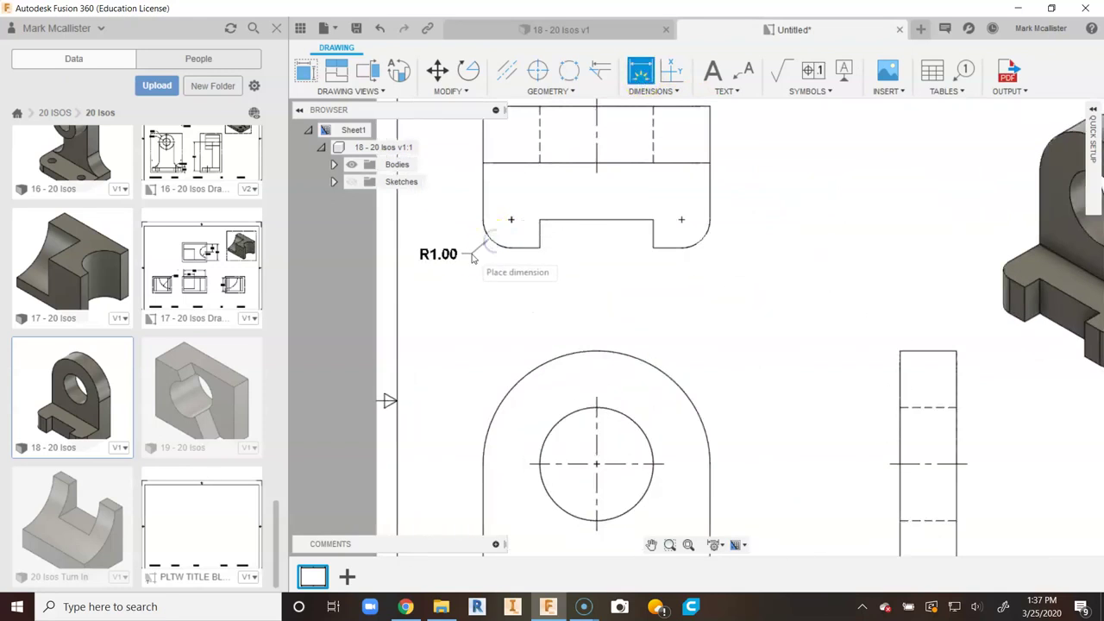
left_click(479, 257)
right_click(494, 283)
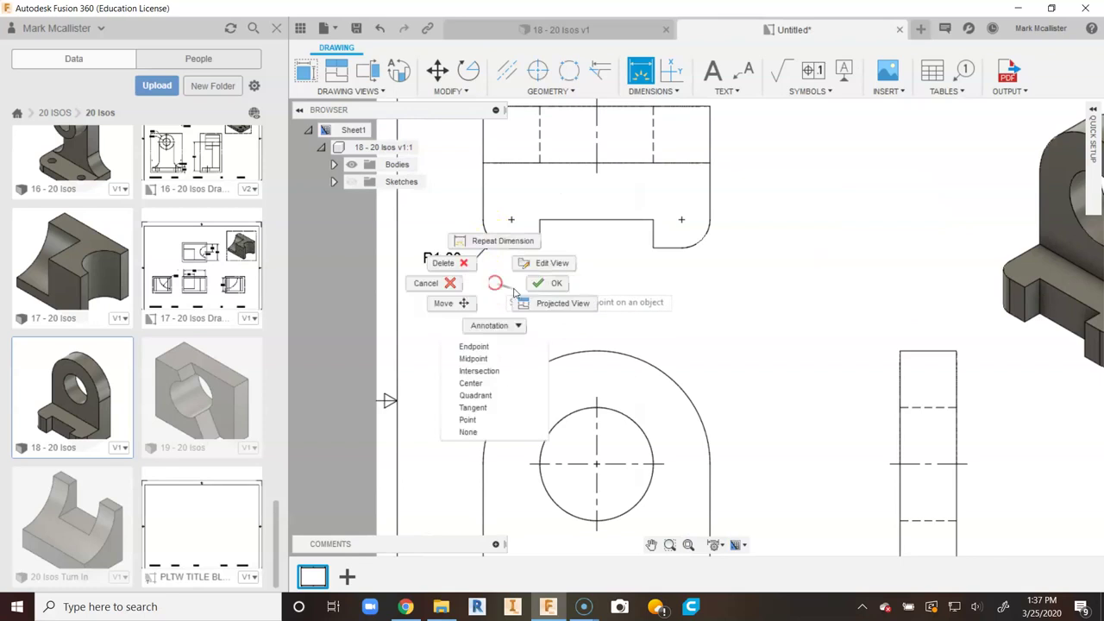
left_click(550, 282)
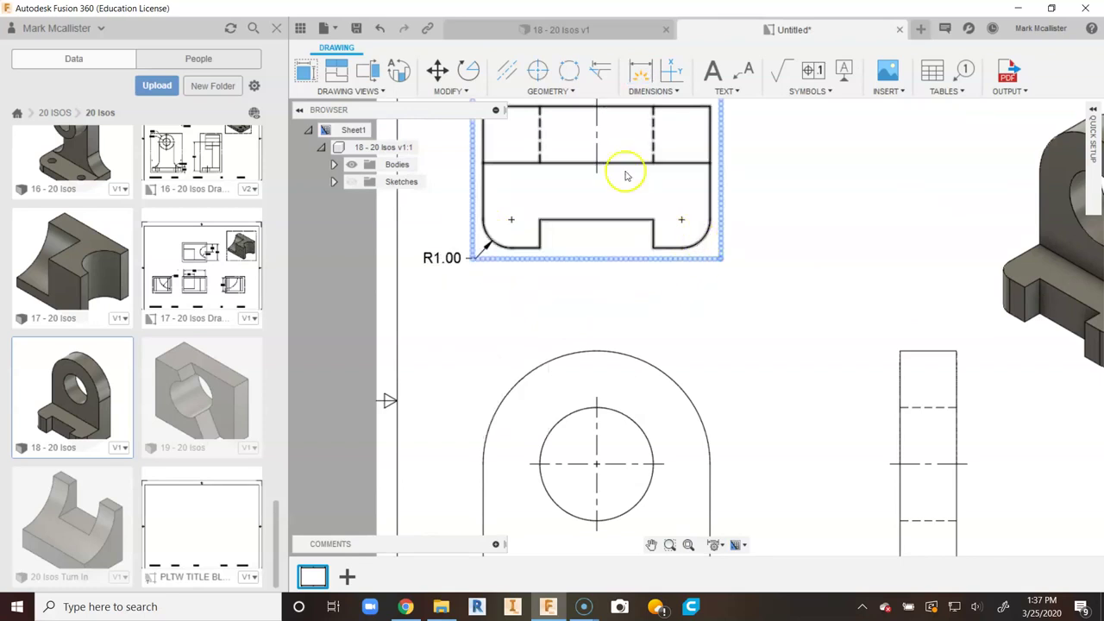
- Append "x2" to the text of the corner radius dimension in the top view
double_click(438, 258)
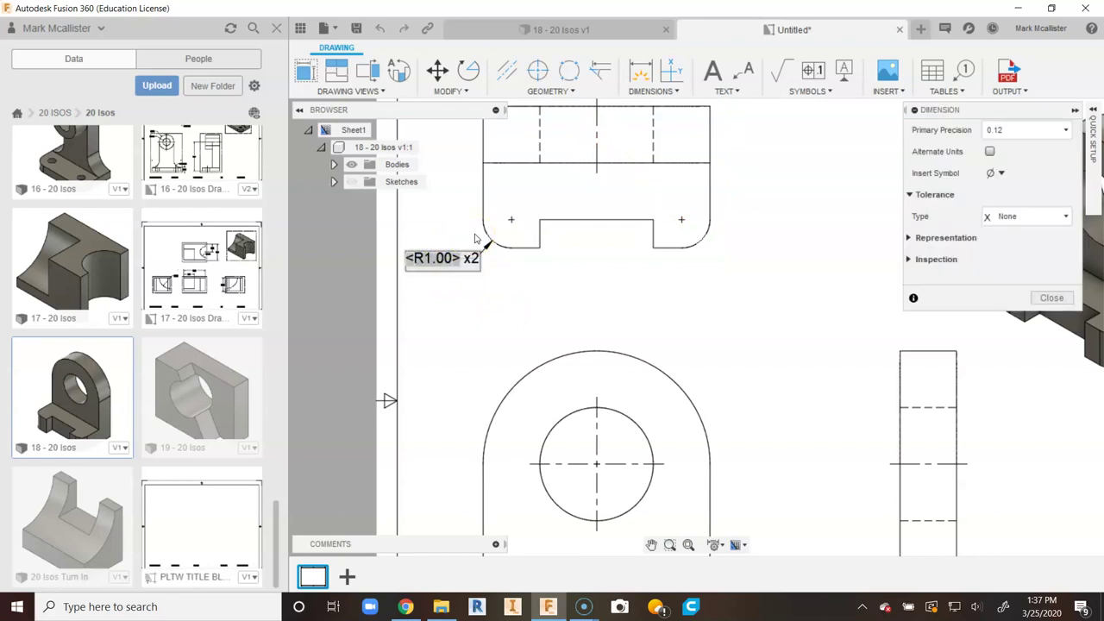
left_click(474, 238)
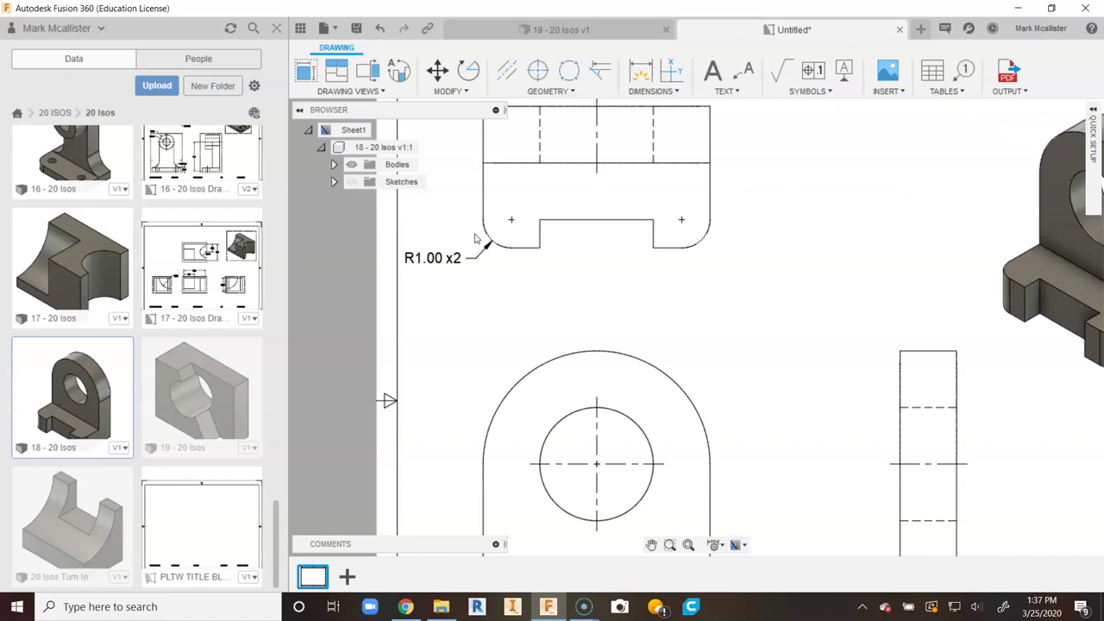
left_click(478, 237)
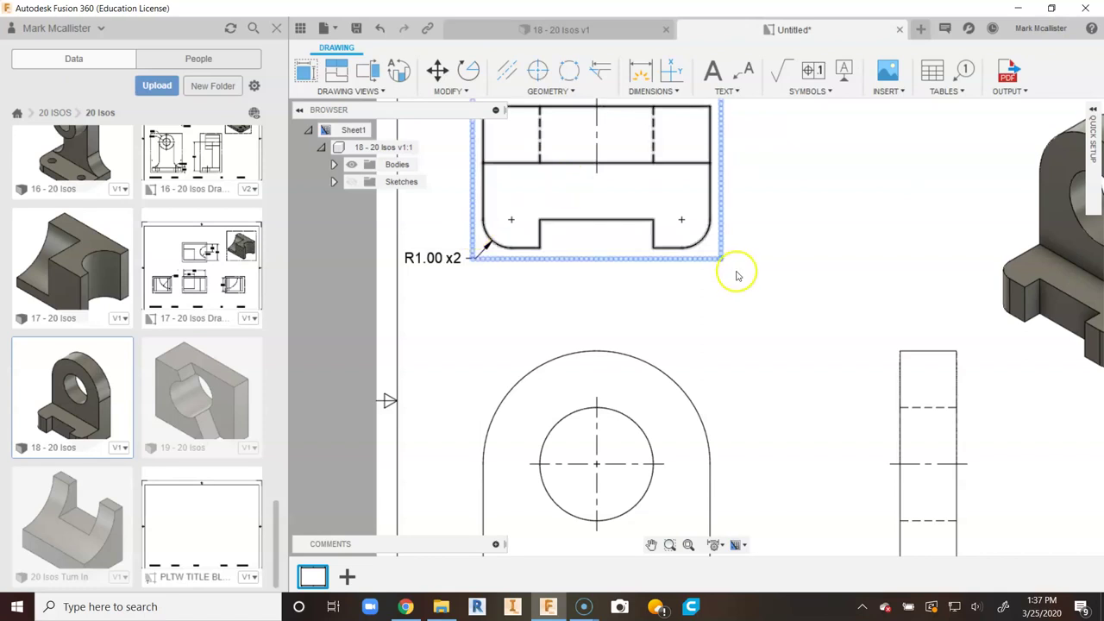
left_click(734, 270)
- Dimension the top view's overall depth from the back edge to the front edge, placing it outside the view's right side
scroll(737, 272, "down", 2)
middle_click_drag(739, 273, 702, 252)
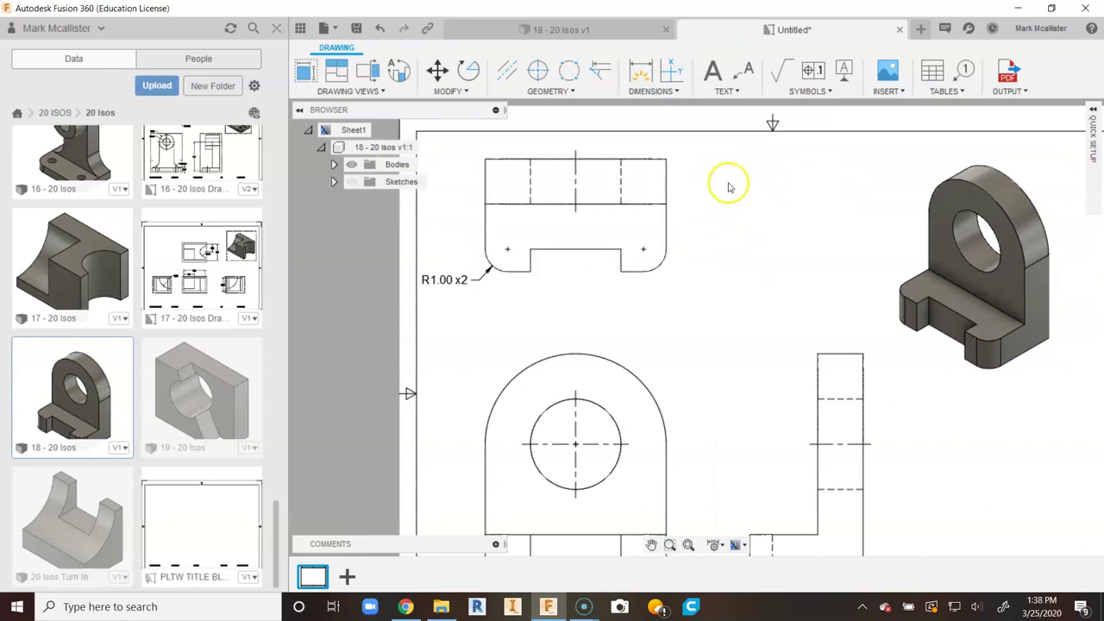
left_click(638, 72)
left_click(639, 157)
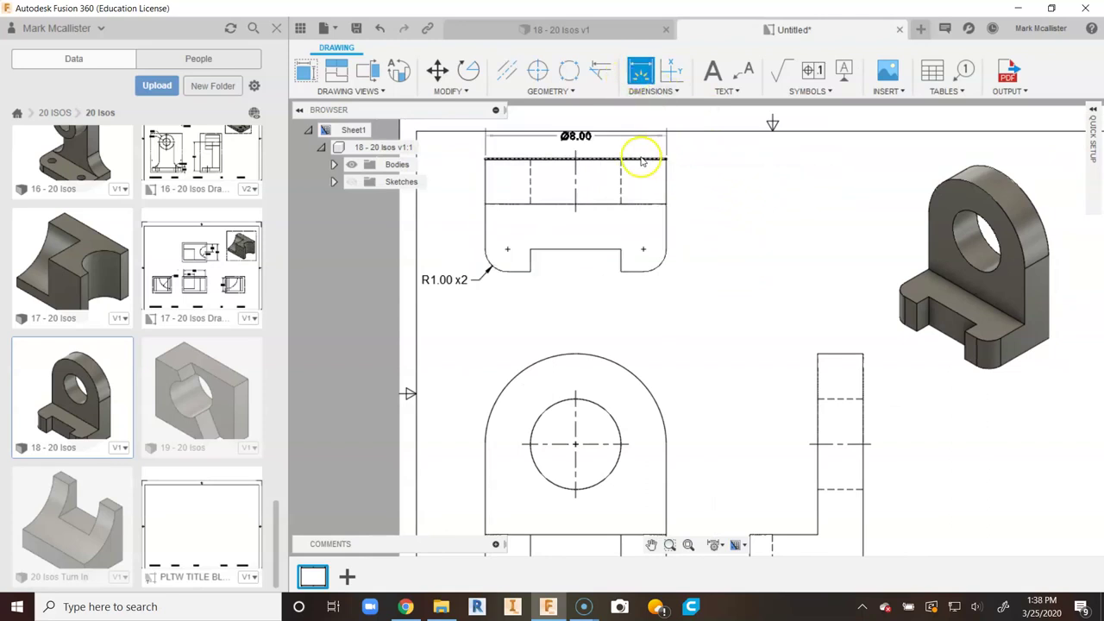
left_click(631, 269)
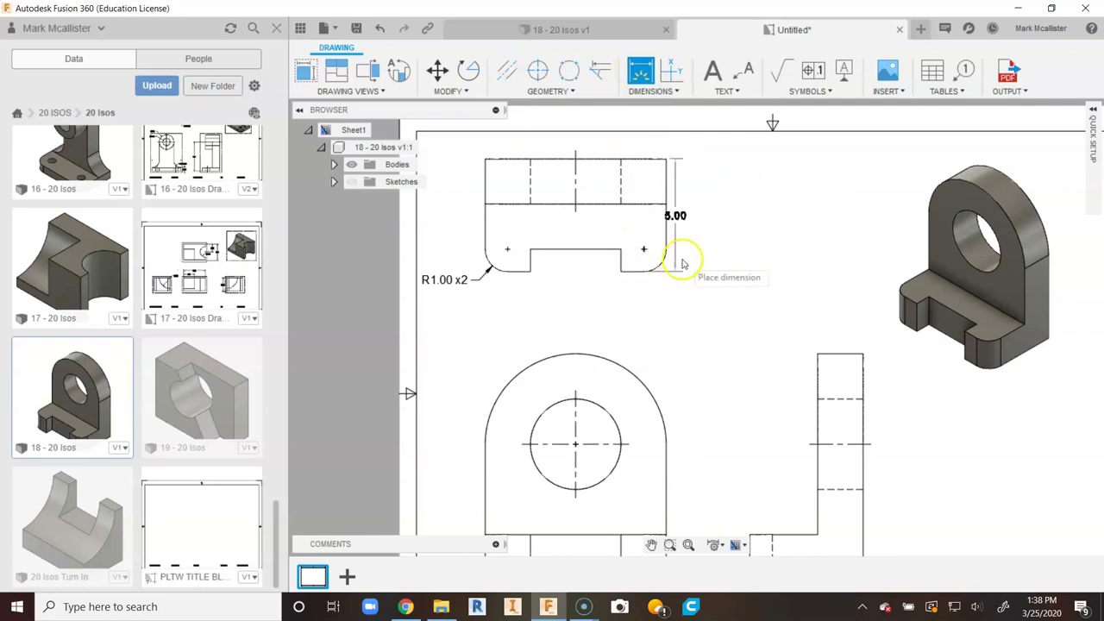
left_click(710, 253)
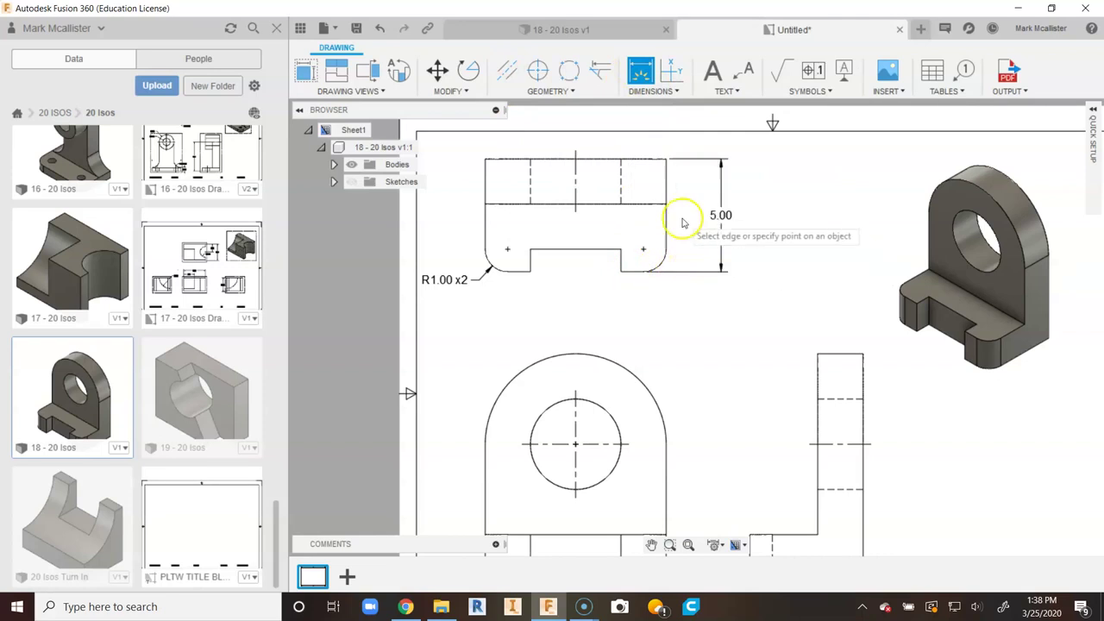
- Dimension the upright's thickness in the top view, placing it between the view and the overall depth dimension
left_click(656, 207)
left_click(658, 158)
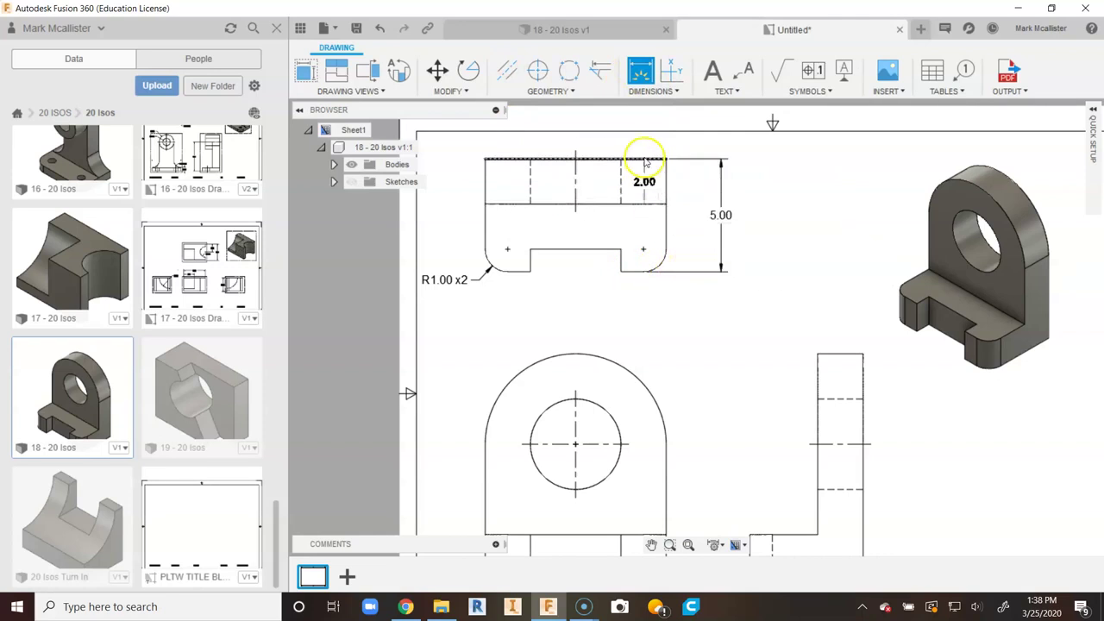
left_click(694, 181)
right_click(766, 183)
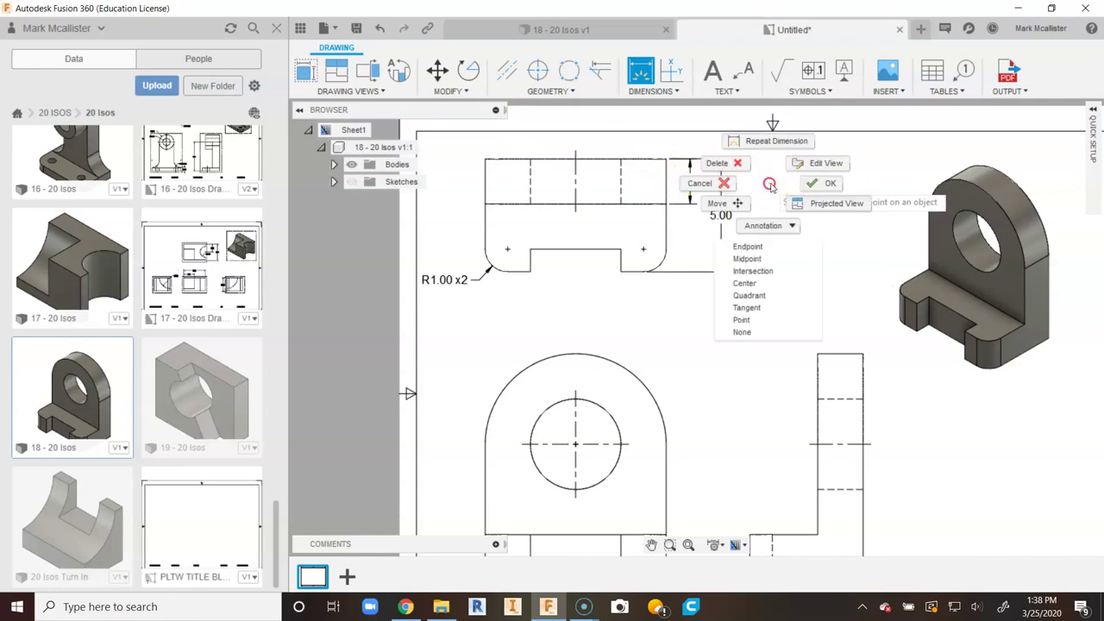
left_click(815, 184)
left_click(677, 267)
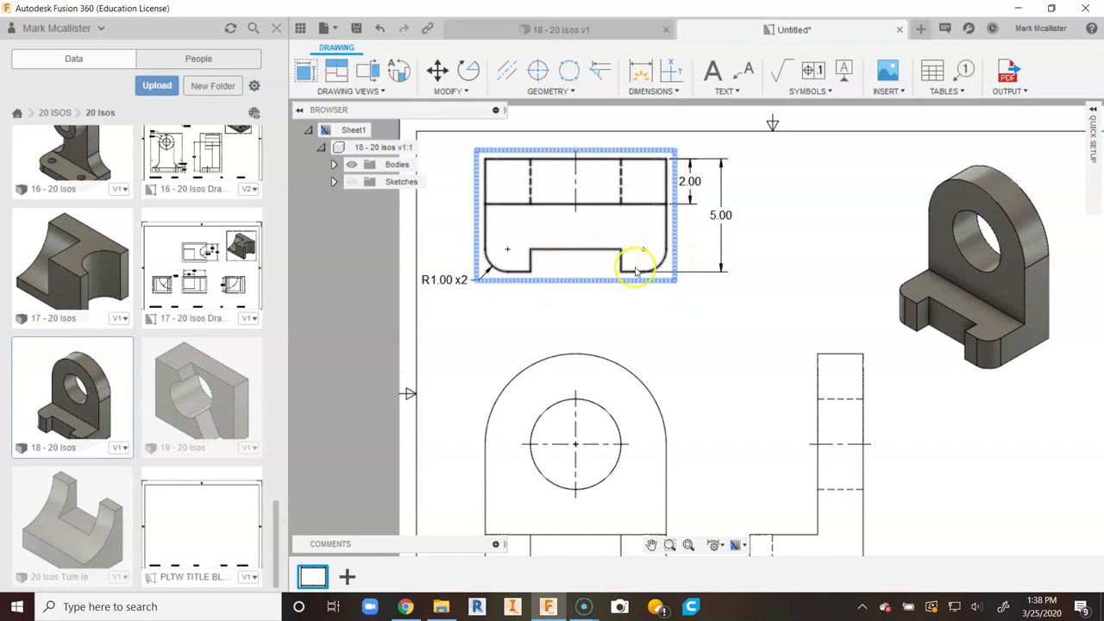
- Dimension the depth of the front notch in the top view, placing the text inside the notch opening
scroll(628, 272, "down", 2)
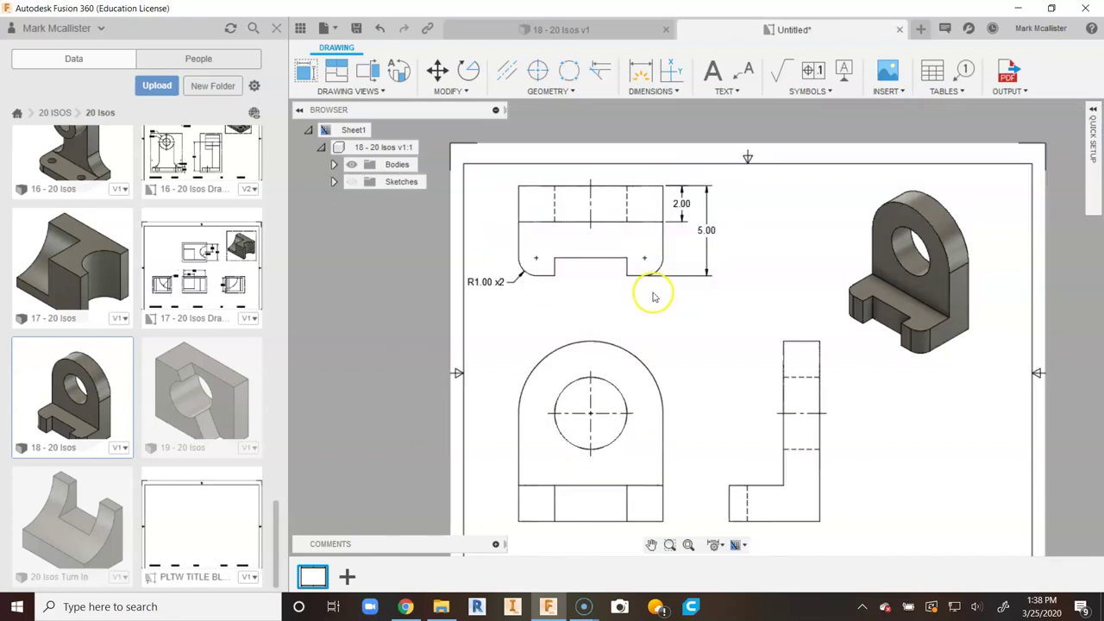
middle_click_drag(747, 506, 755, 482)
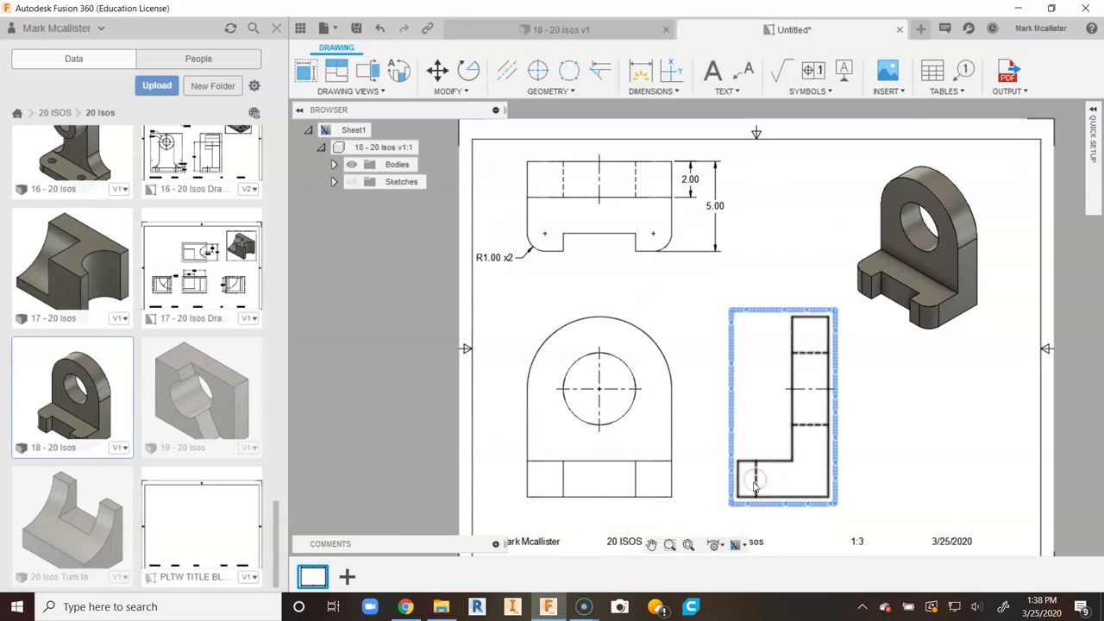
left_click(640, 72)
left_click(656, 250)
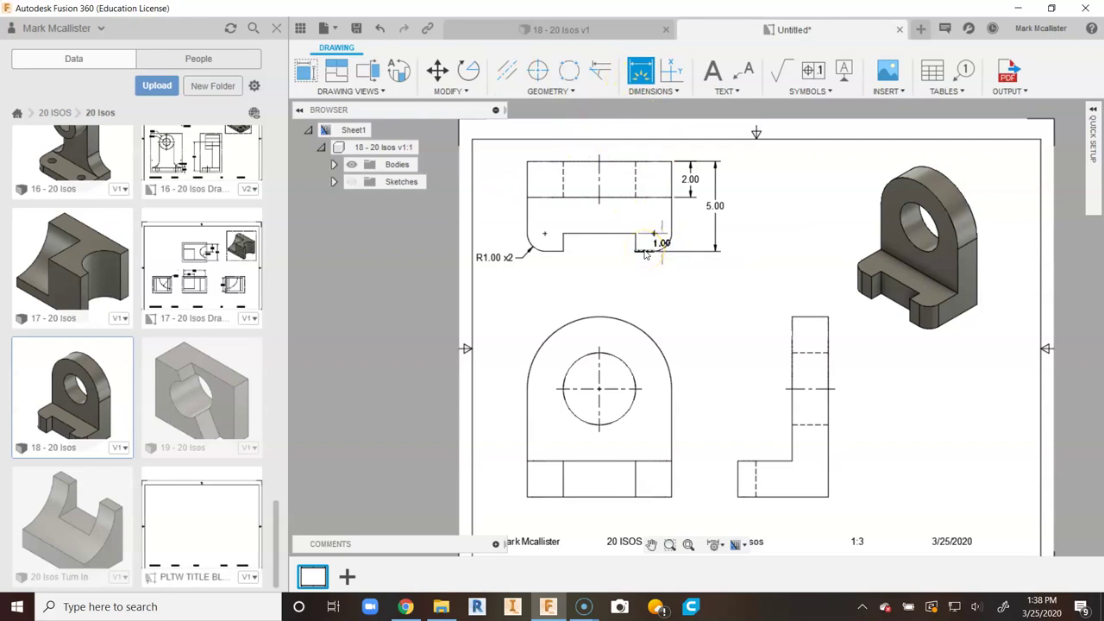
left_click(643, 252)
scroll(634, 248, "up", 4)
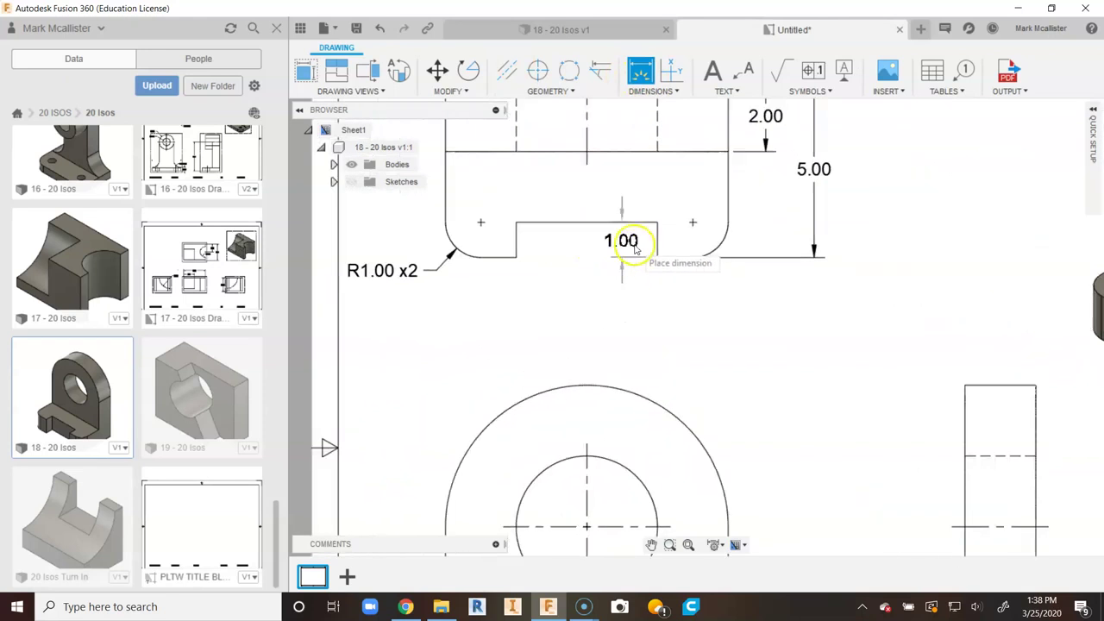
left_click(627, 249)
scroll(680, 313, "down", 2)
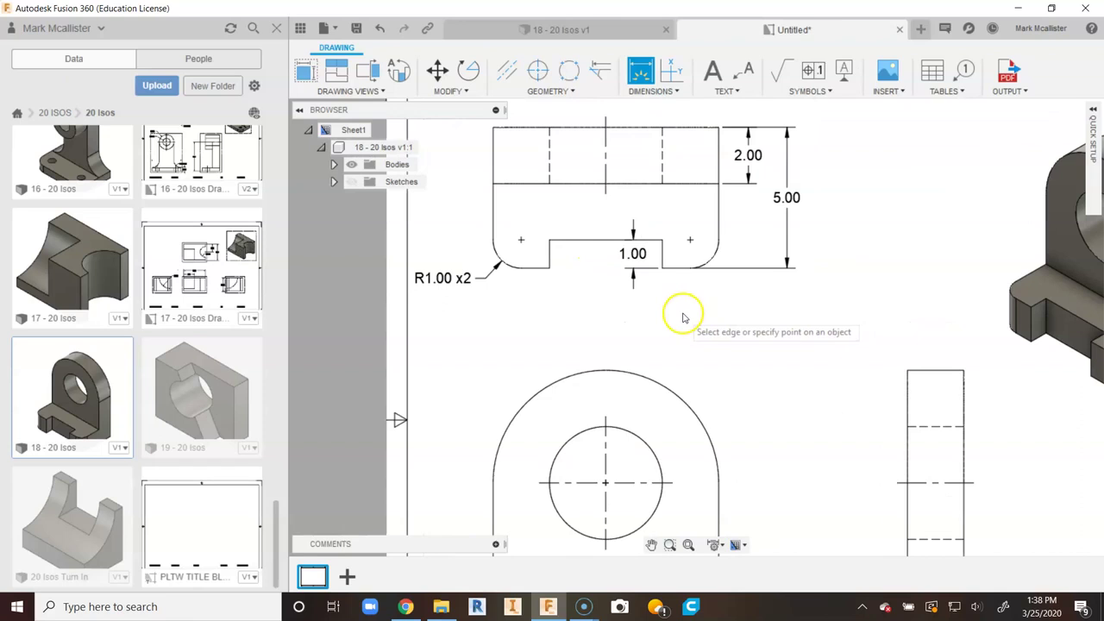
right_click(679, 313)
left_click(735, 313)
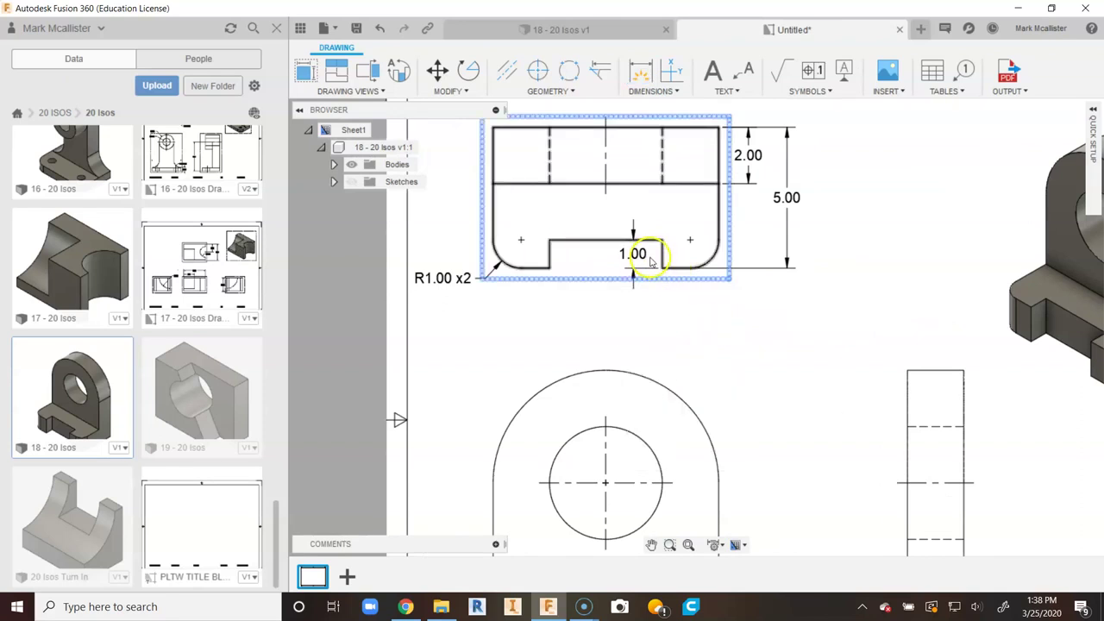
- Dimension the radius of the front view's outer arc, placing the text outside the part at its upper left
scroll(643, 274, "up", 1)
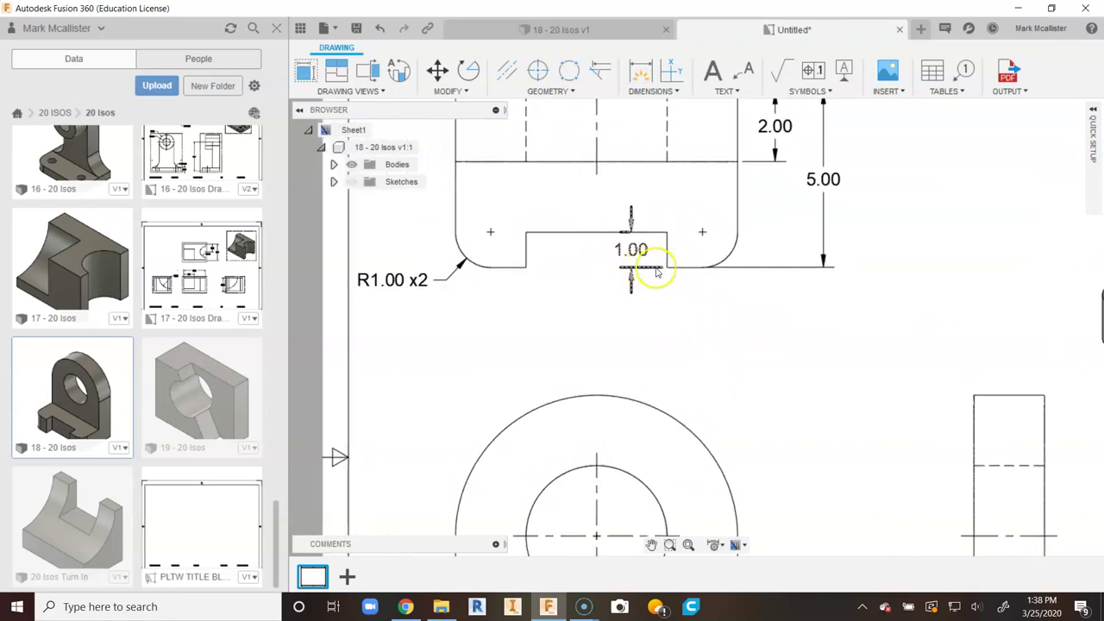
scroll(655, 275, "down", 3)
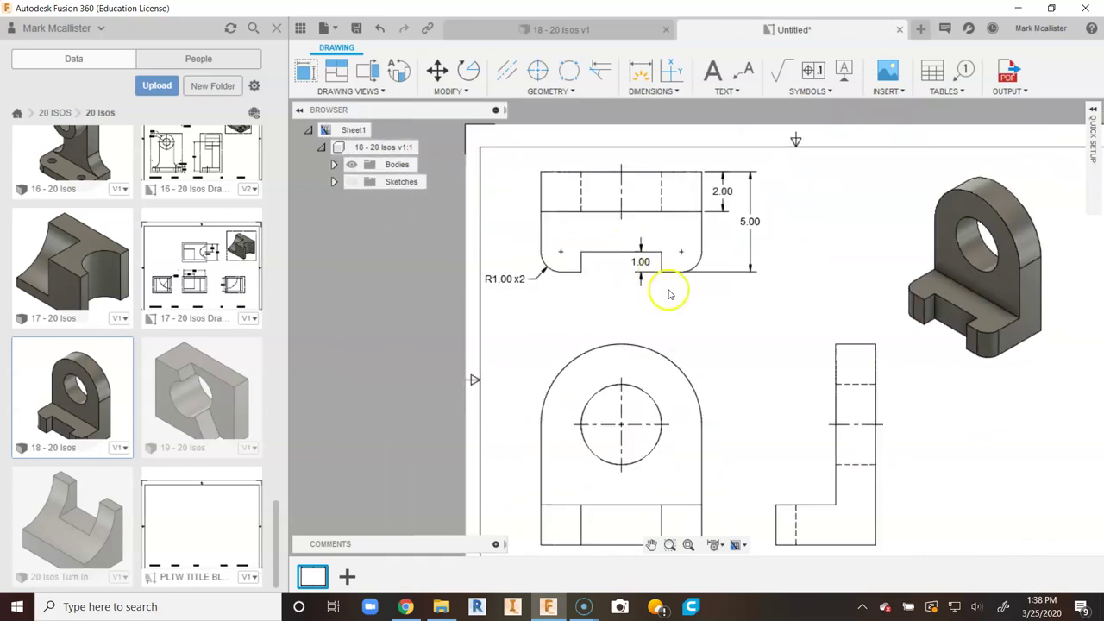
scroll(810, 345, "down", 1)
middle_click_drag(795, 348, 764, 320)
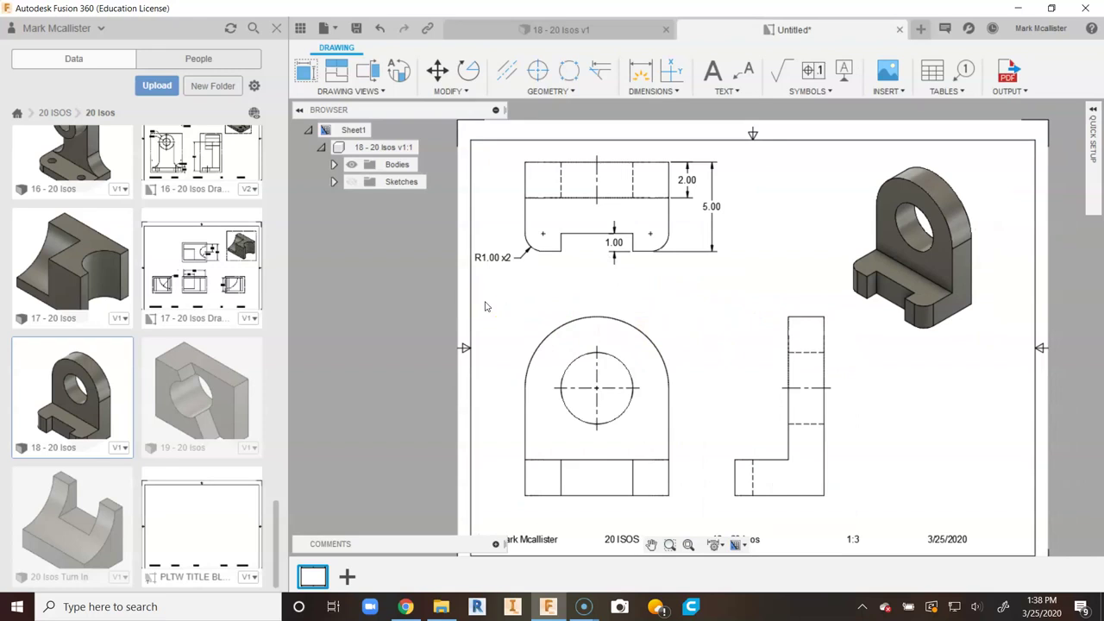
left_click(683, 328)
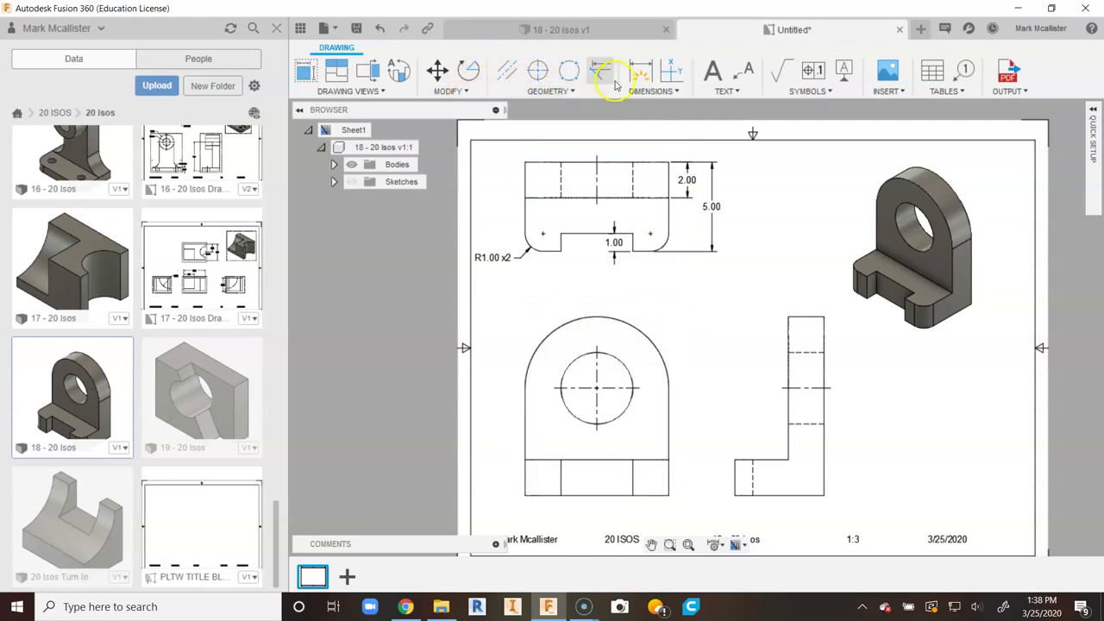
left_click(640, 69)
left_click(643, 333)
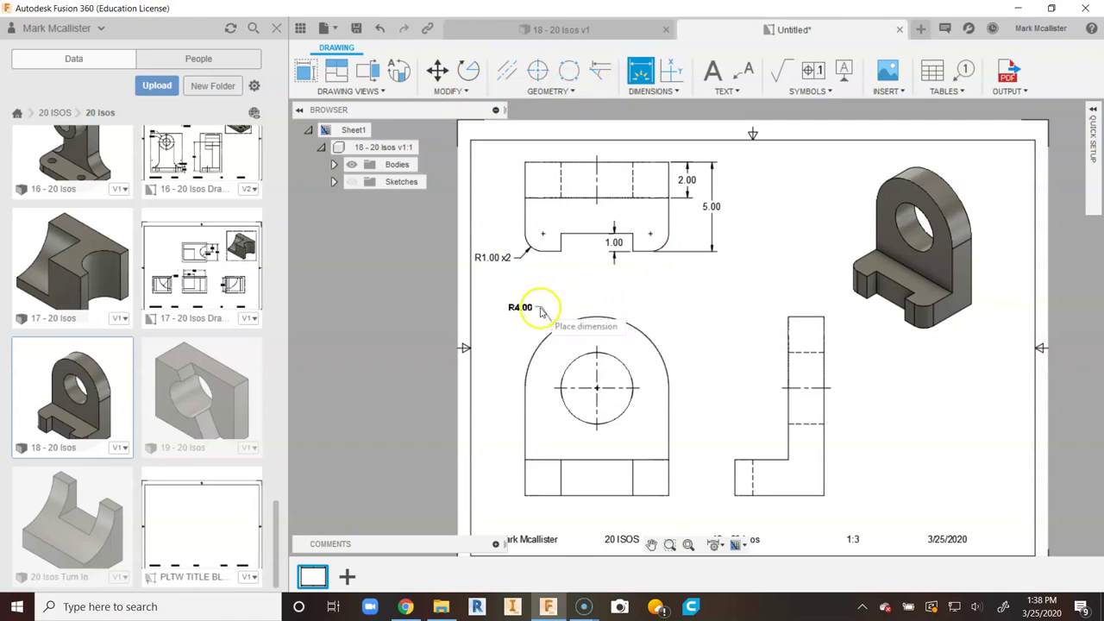
left_click(534, 315)
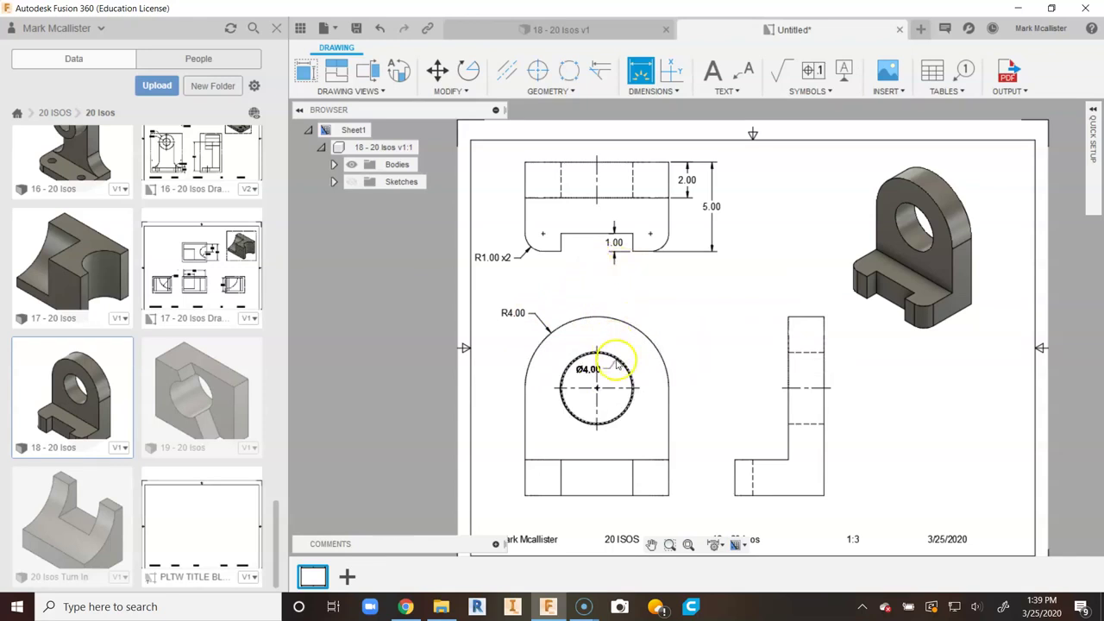
- Dimension the hole's diameter in the front view, placing the text outside the part at its upper right
left_click(616, 360)
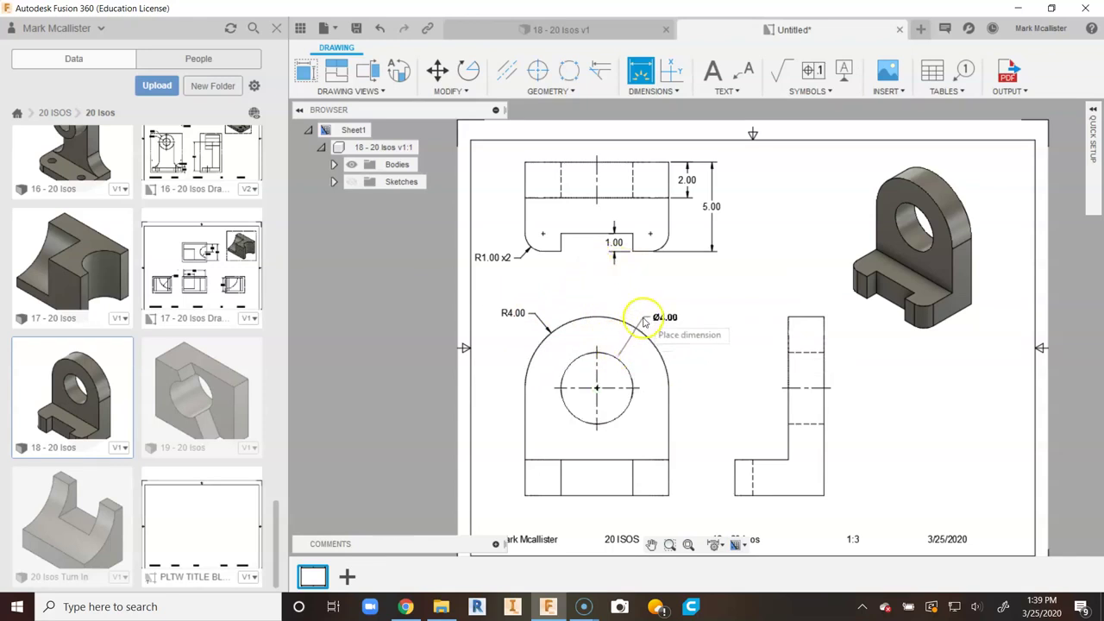
left_click(651, 319)
right_click(653, 292)
left_click(690, 295)
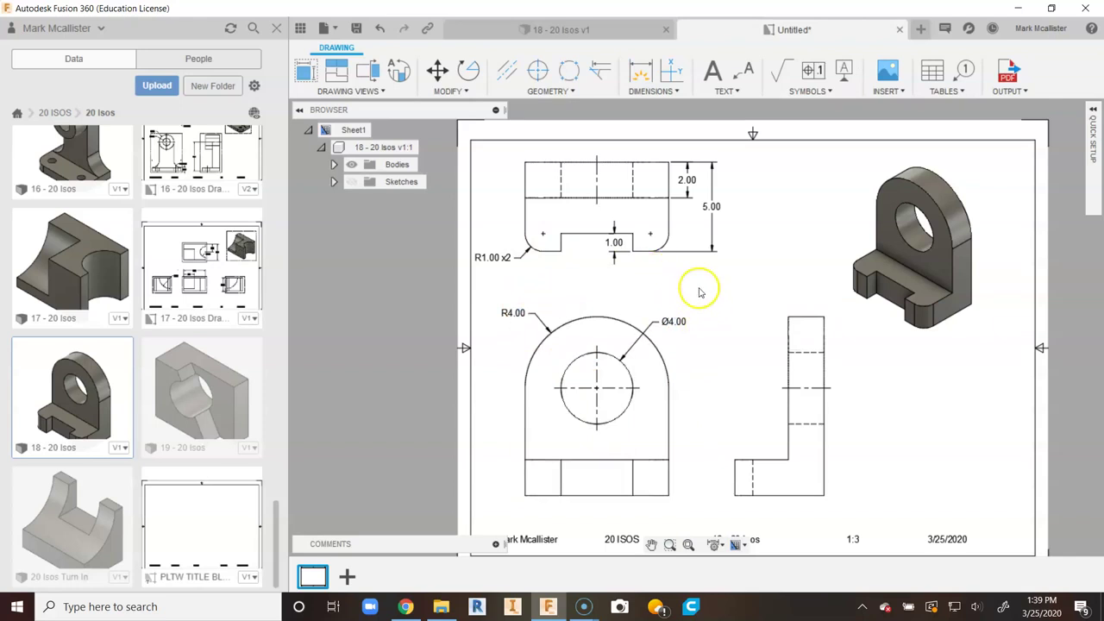
- Move the front view slightly up toward the top view, keeping it vertically aligned
middle_click_drag(699, 258, 697, 251)
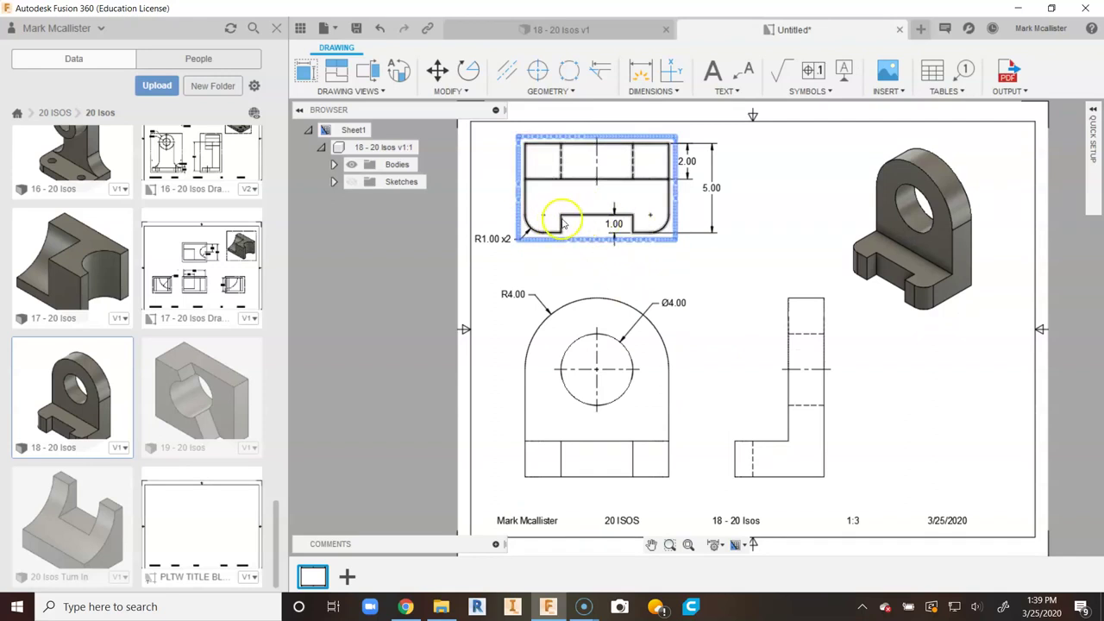
left_click(611, 368)
left_click(609, 368)
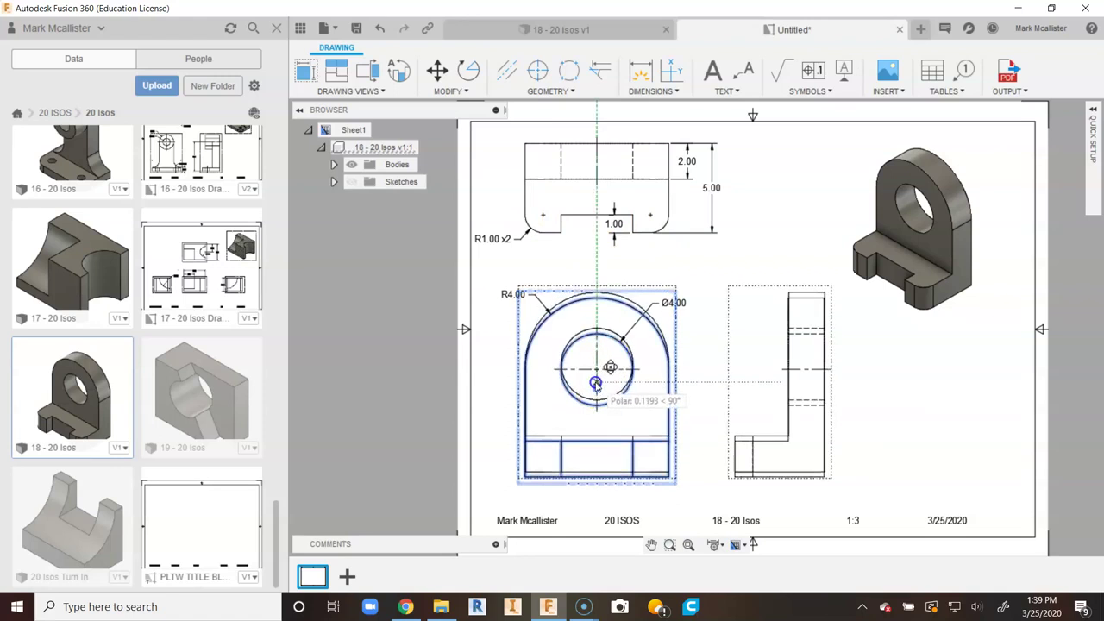
left_click(602, 373)
left_click(580, 482)
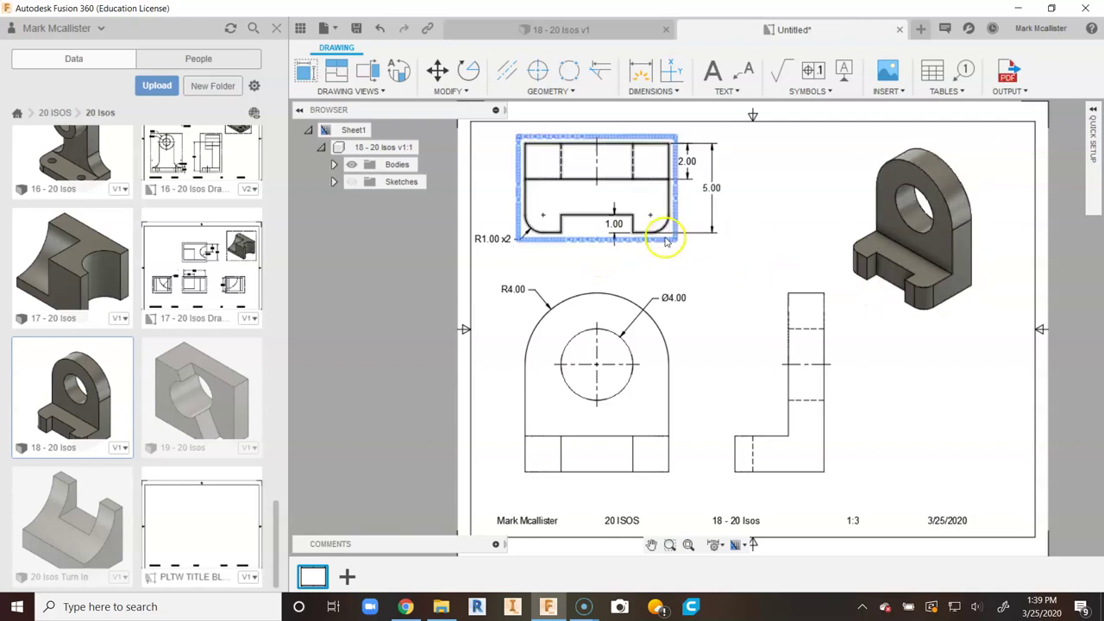
- Dimension horizontally from the front view's bottom-left corner to the notch's right edge, placing it well below the view
scroll(645, 231, "up", 2)
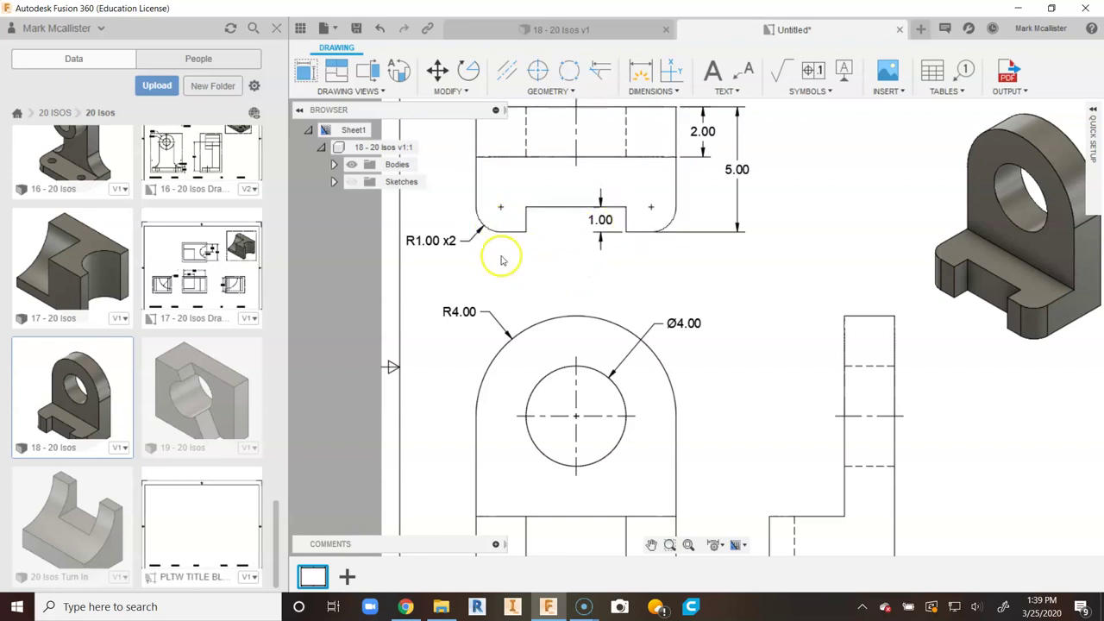
scroll(567, 275, "down", 3)
mouse_move(702, 345)
middle_mouse_down()
mouse_move(705, 250)
mouse_move(691, 272)
middle_mouse_up()
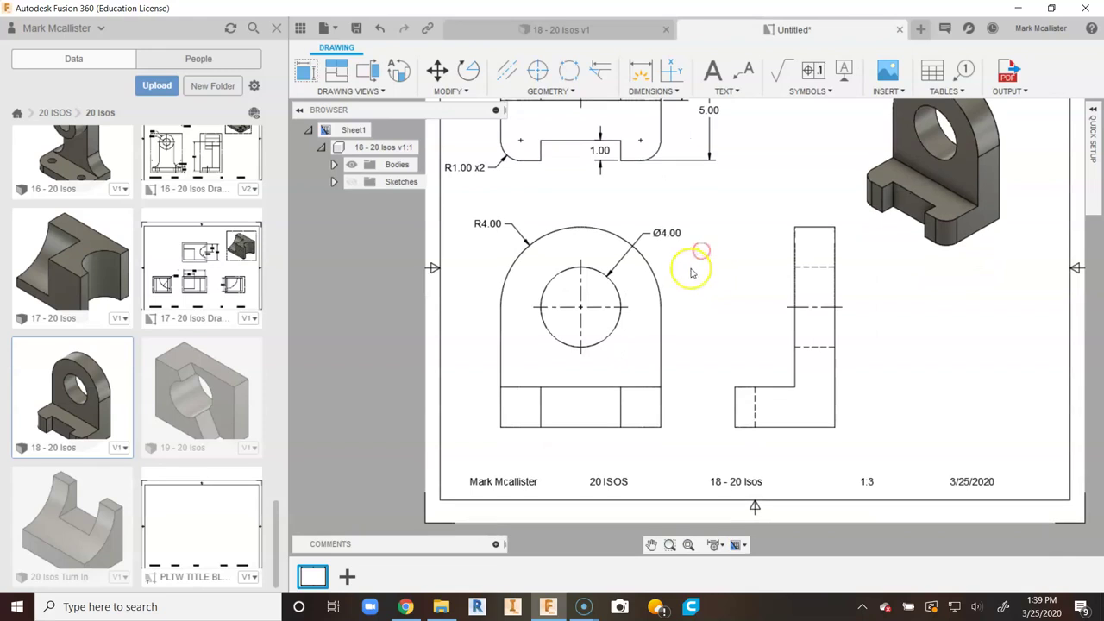
left_click(643, 75)
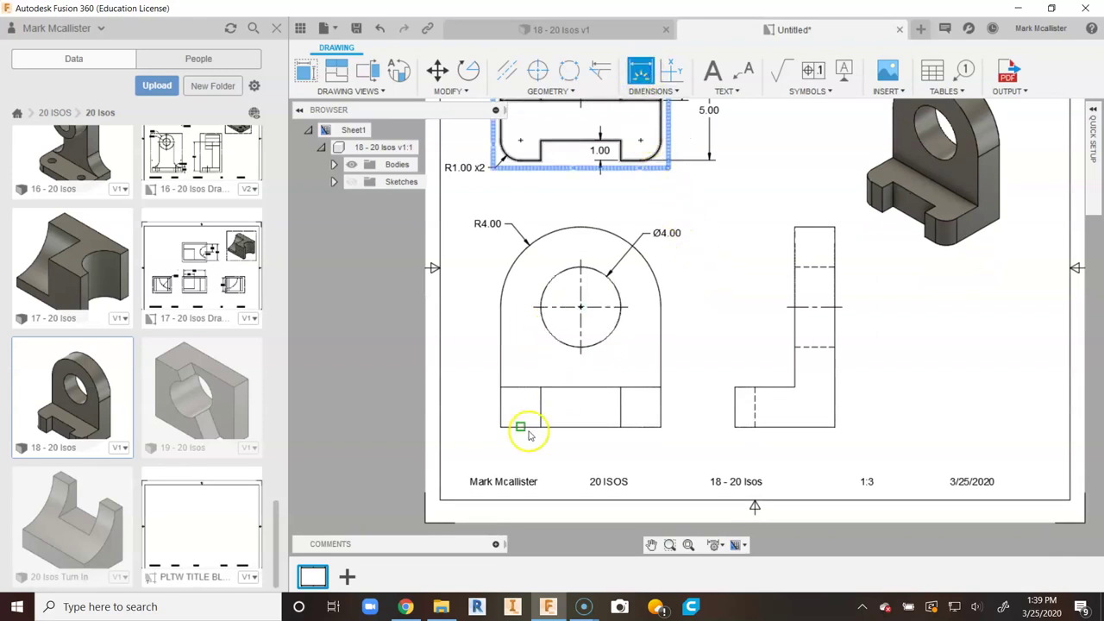
left_click(501, 426)
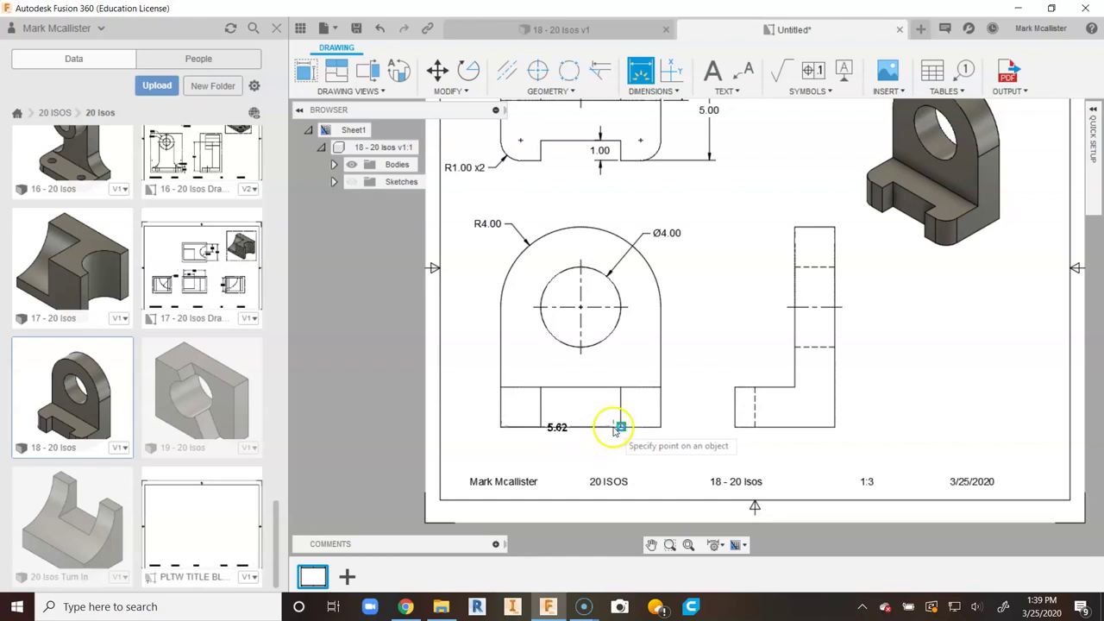
left_click(621, 426)
left_click(610, 463)
- Dimension the width of the left foot in the front view, placing it between the base and the longer horizontal dimension
left_click(540, 426)
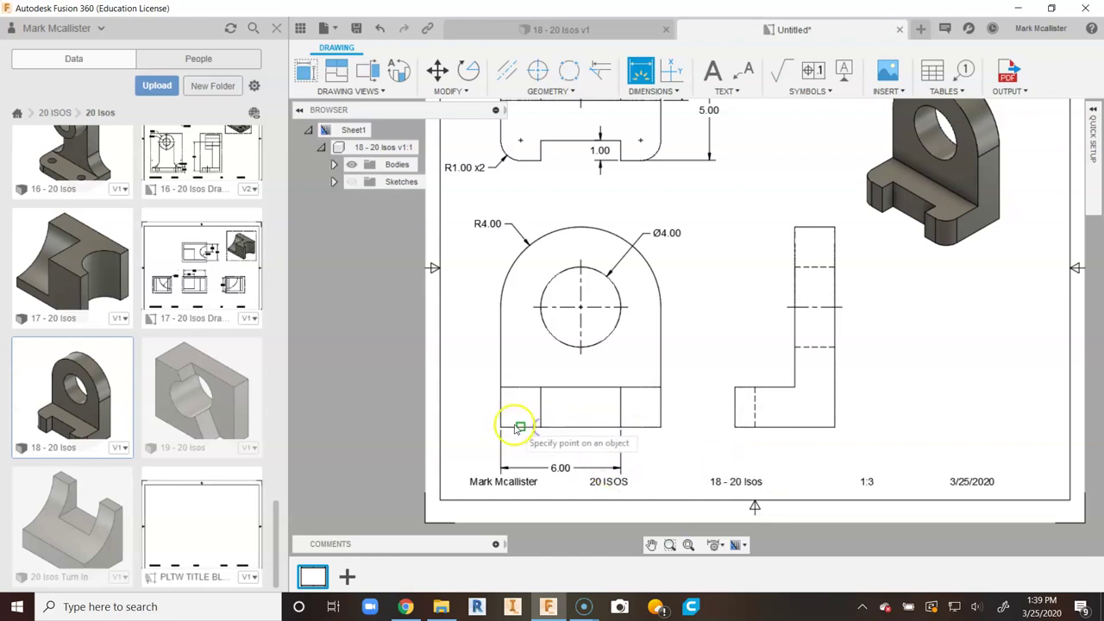
left_click(520, 445)
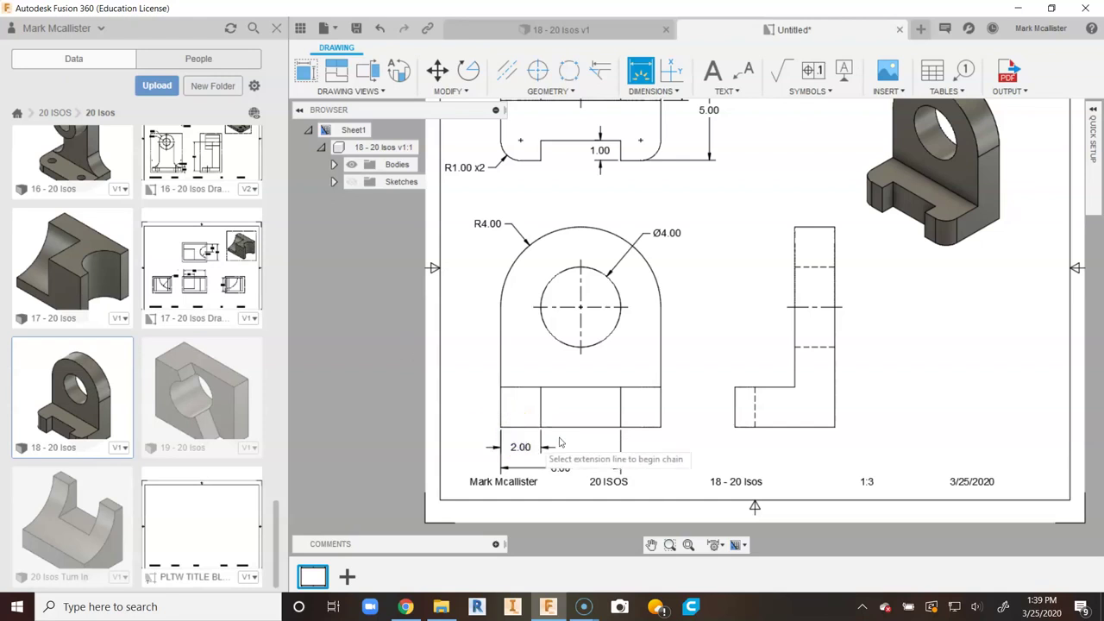
right_click(725, 436)
left_click(723, 435)
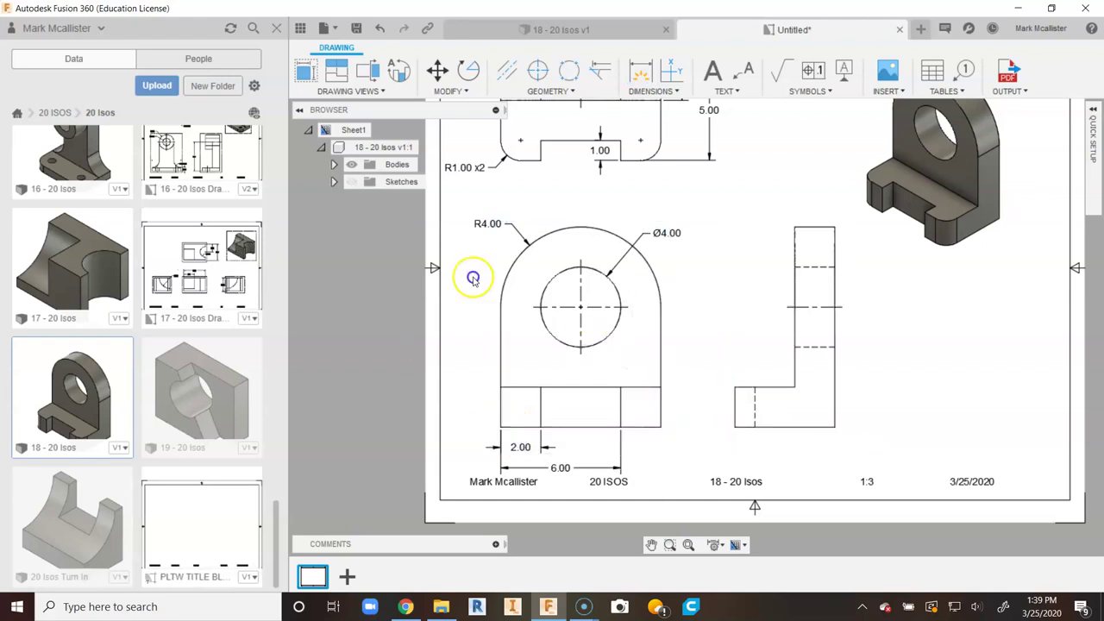
- Move the front view straight up again to give its lower dimensions more clearance from the title block text
left_click(582, 329)
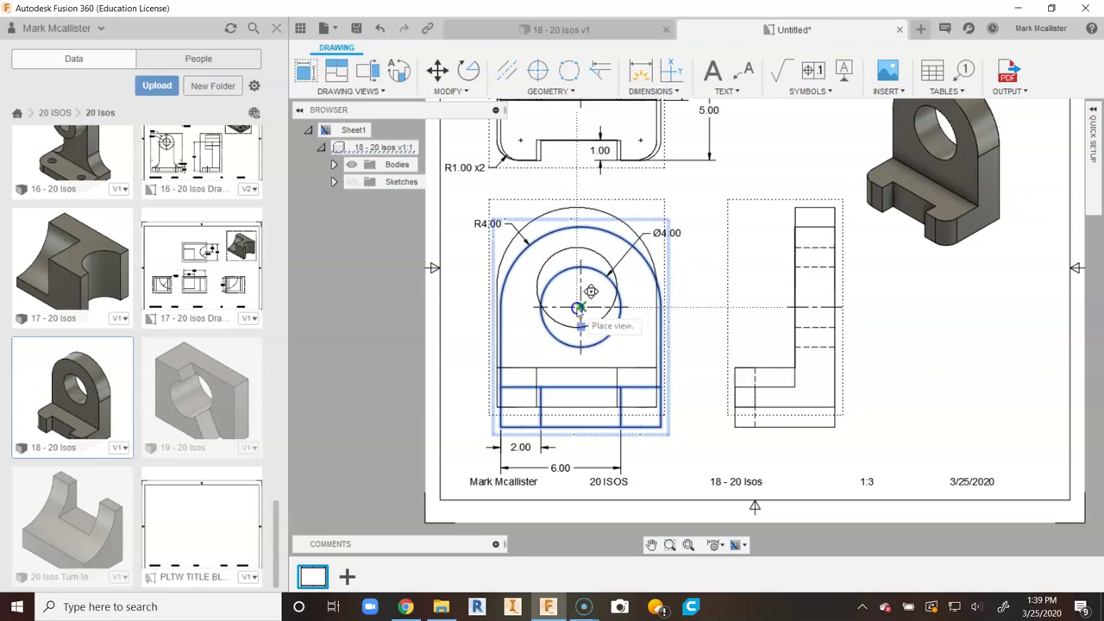
left_click(582, 310)
left_click(682, 318)
- Move the front view slightly right together with its aligned top view, away from the sheet's left border
scroll(687, 314, "down", 2)
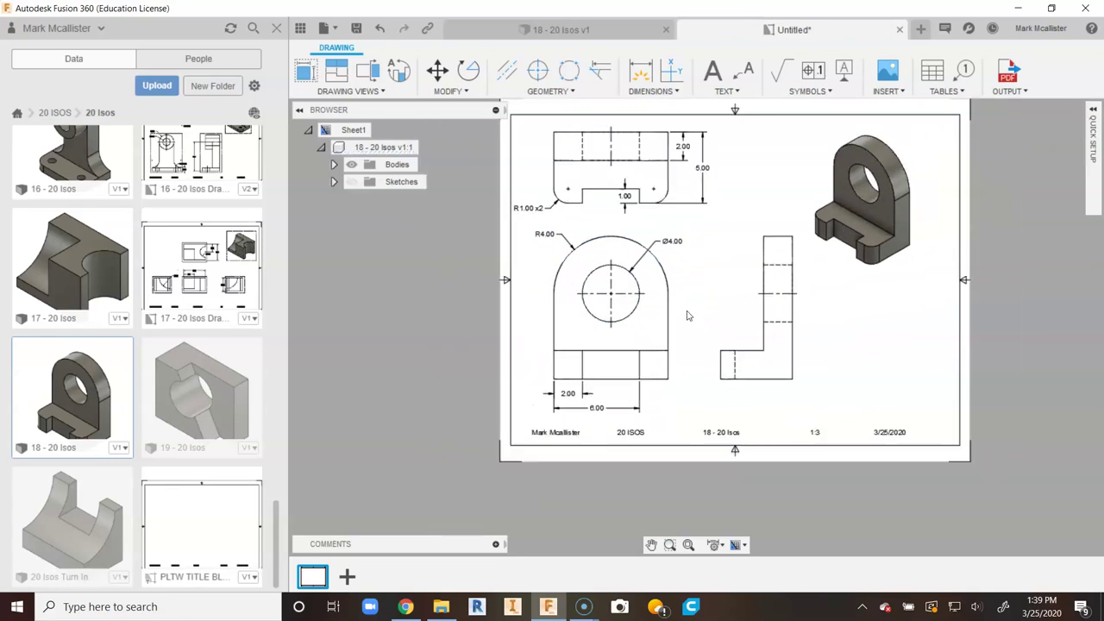
left_click(619, 308)
left_click(639, 335)
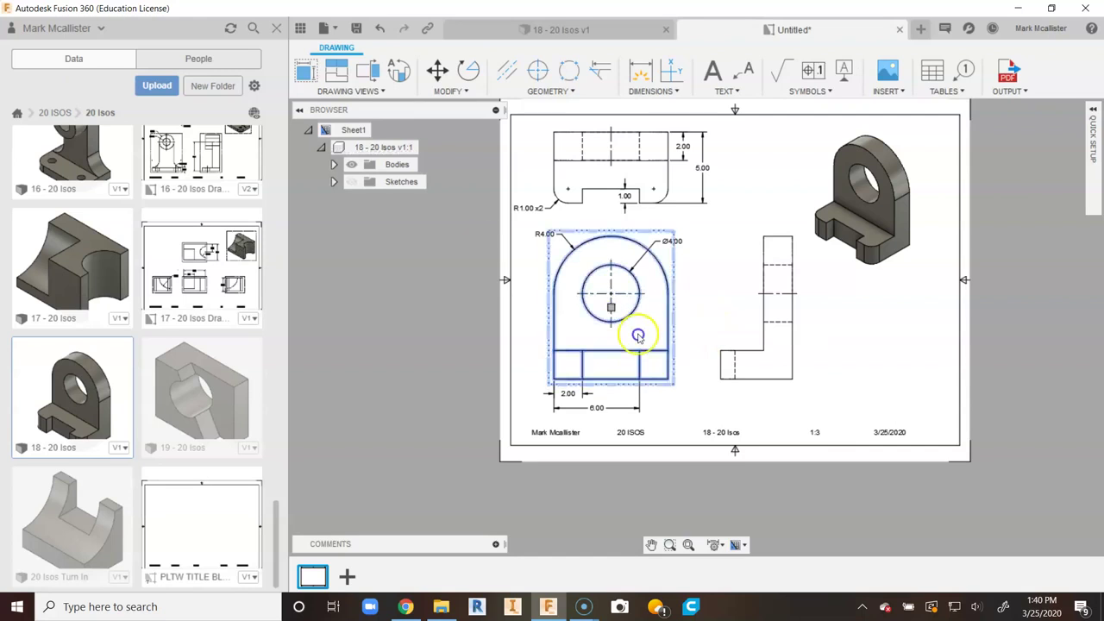
left_click_drag(610, 308, 623, 307)
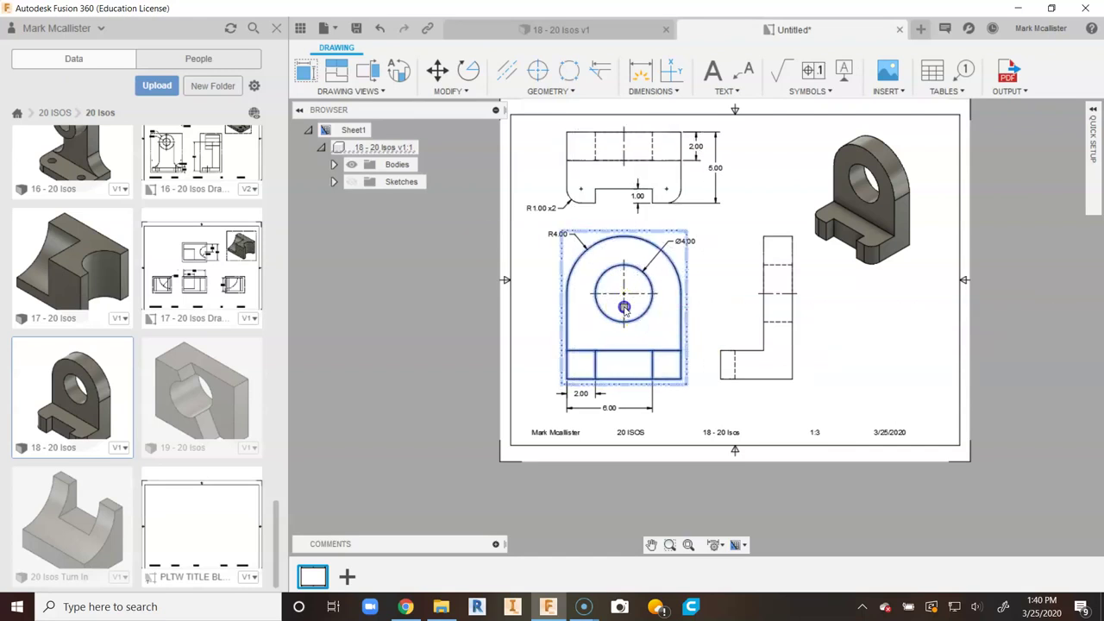
- Move the side view straight right to open more space between it and the front view for dimensions
left_click(713, 310)
left_click_drag(755, 309, 777, 309)
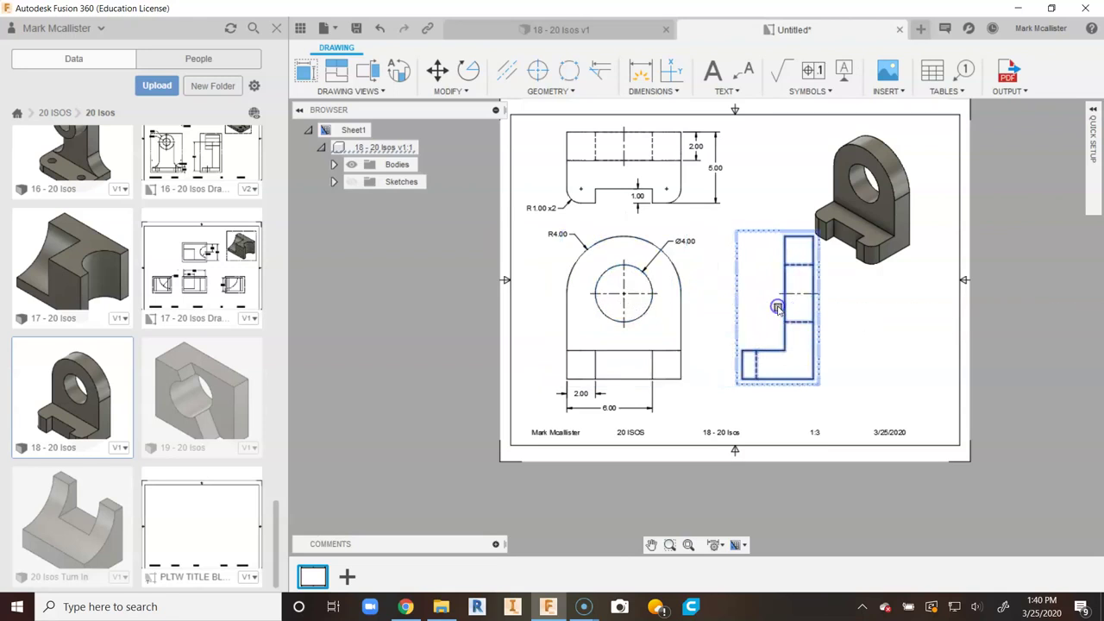
left_click(719, 315)
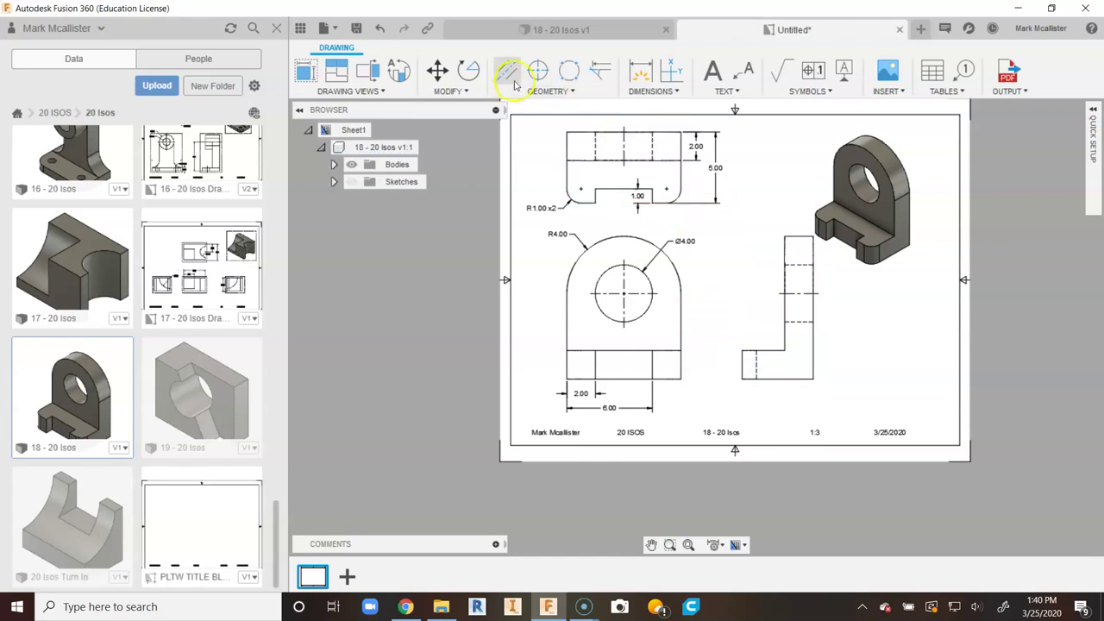
- Dimension the height of the base in the front view, placing it close beside the view's right edge
left_click(641, 72)
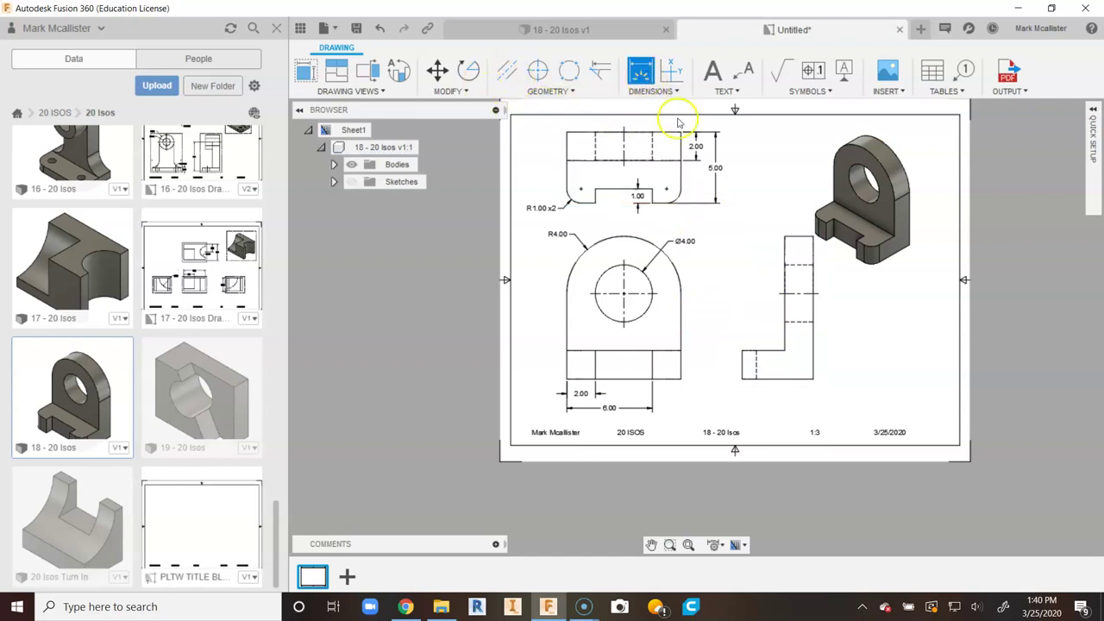
left_click(680, 377)
left_click(682, 362)
left_click(697, 375)
- Dimension vertically from the hole's center to the base's bottom edge in the front view, placing it outside the base height dimension
left_click(642, 299)
left_click(639, 379)
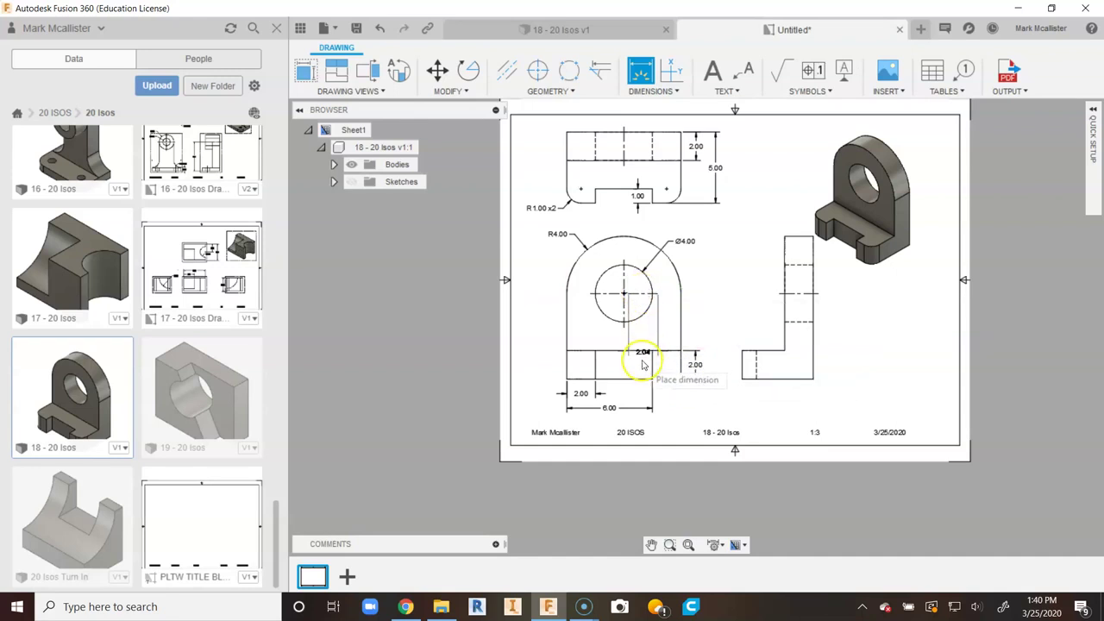
left_click(709, 364)
scroll(714, 360, "up", 1)
scroll(714, 361, "up", 1)
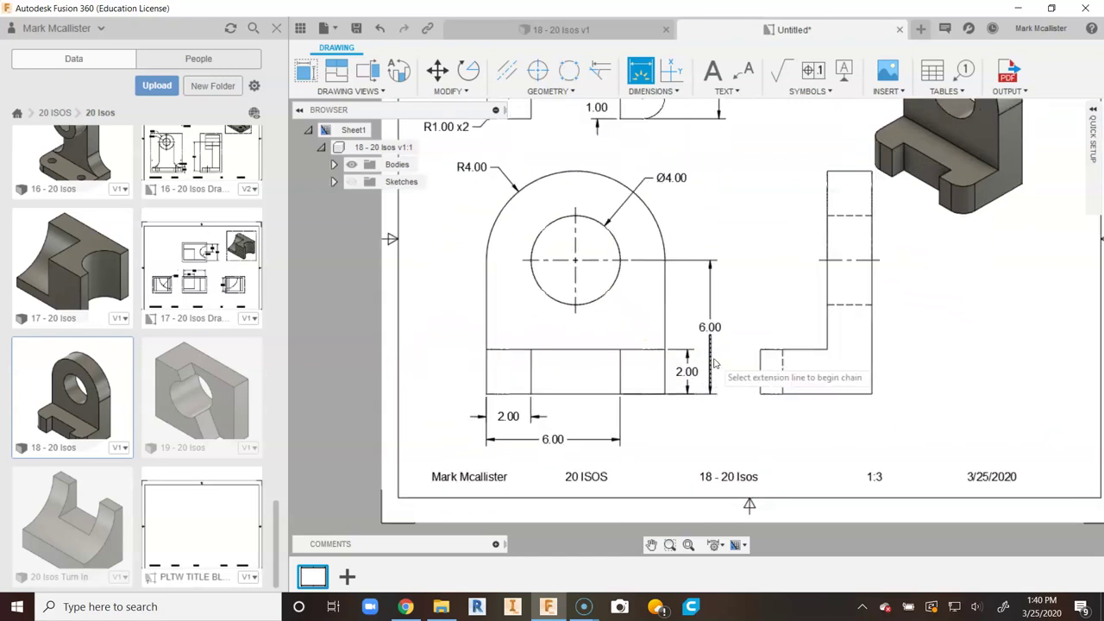
left_click(709, 330)
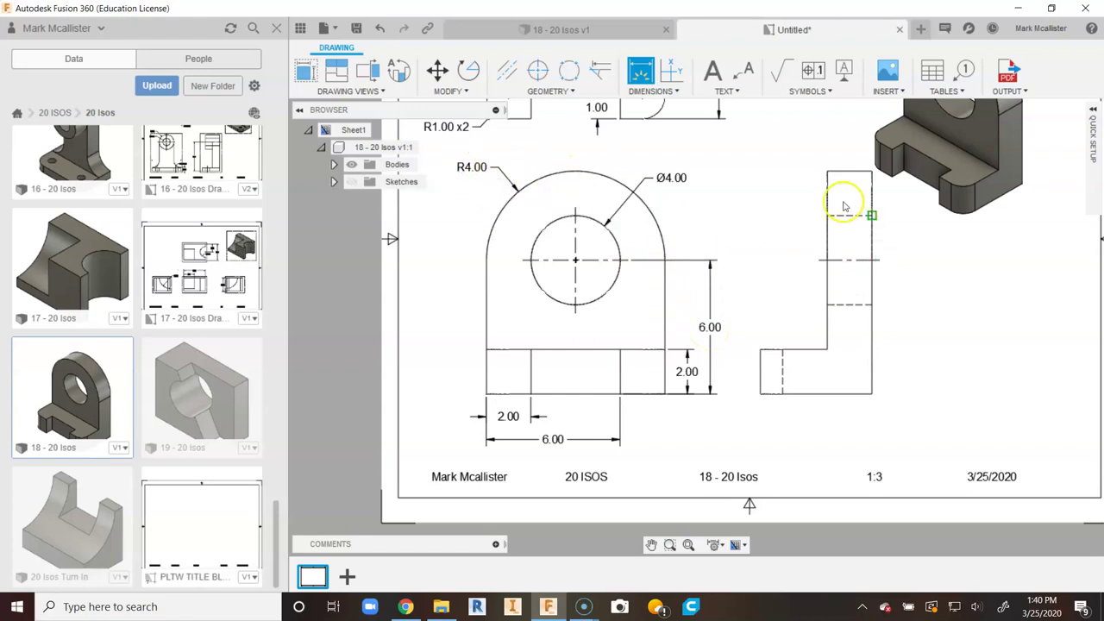
key("Escape")
- Save the drawing as 18 - 20 Isos Drawing in the 20 Isos folder
scroll(749, 334, "down", 1)
left_click(766, 309)
scroll(716, 319, "up", 3)
left_click(720, 338)
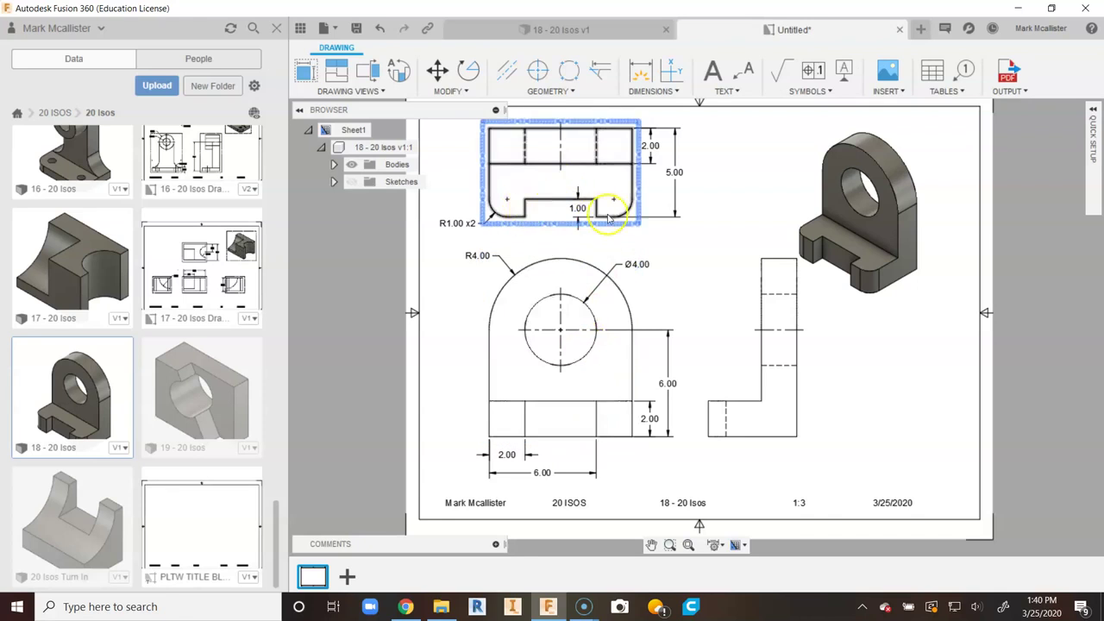
left_click(687, 546)
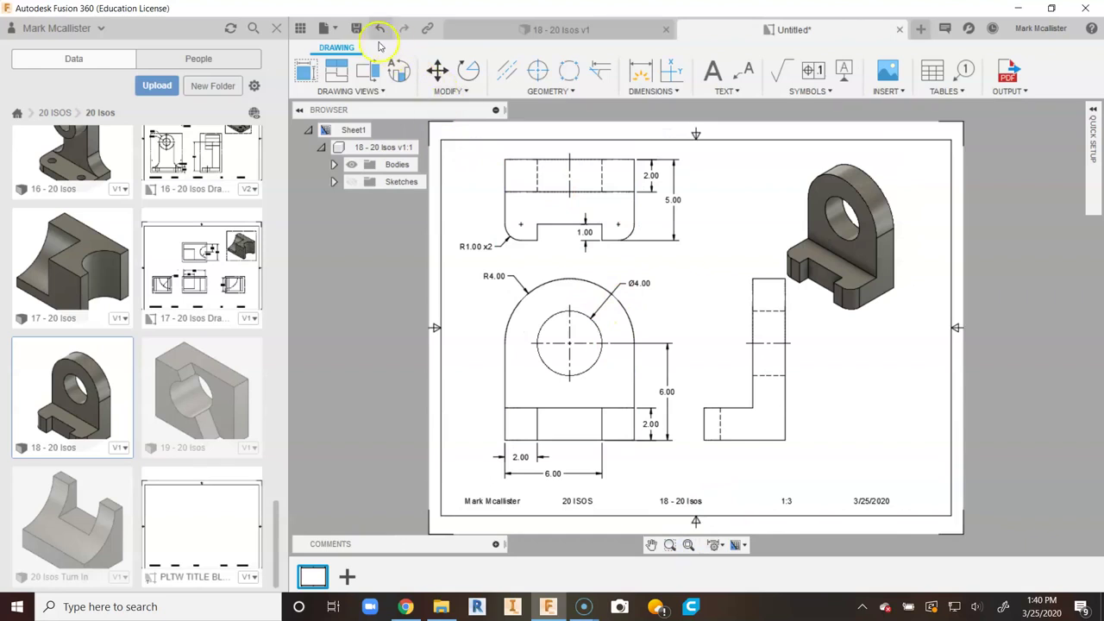
left_click(358, 29)
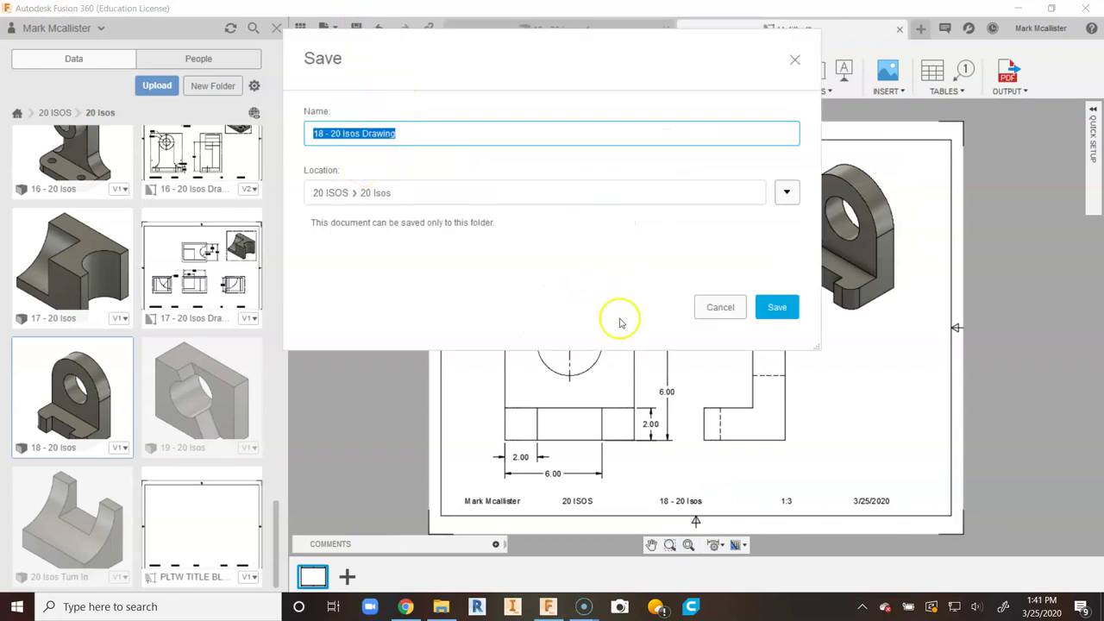
left_click(778, 308)
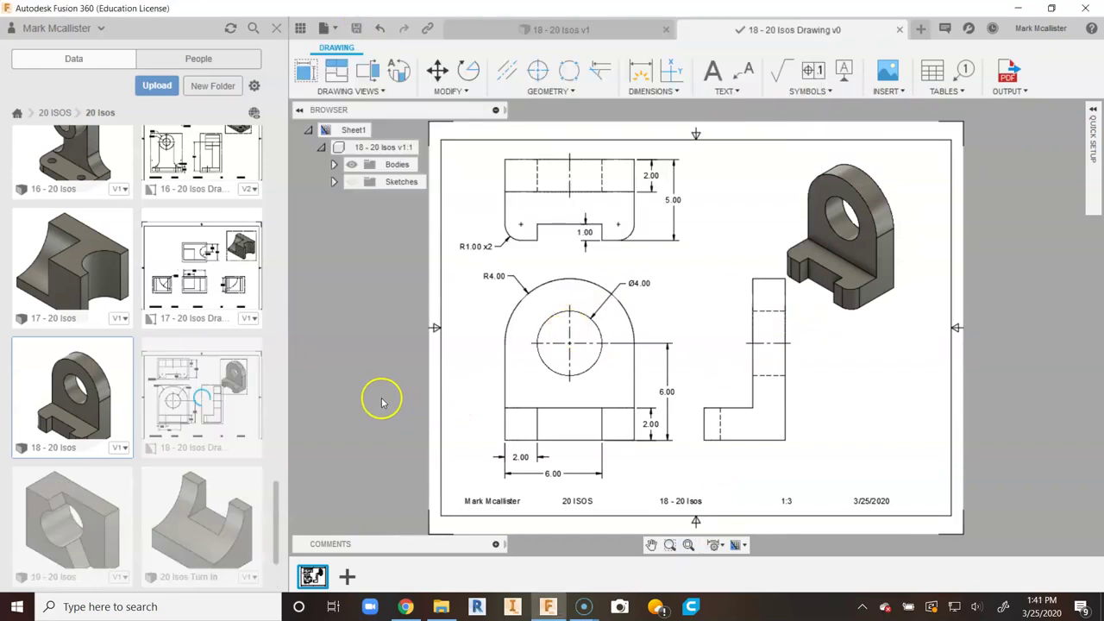